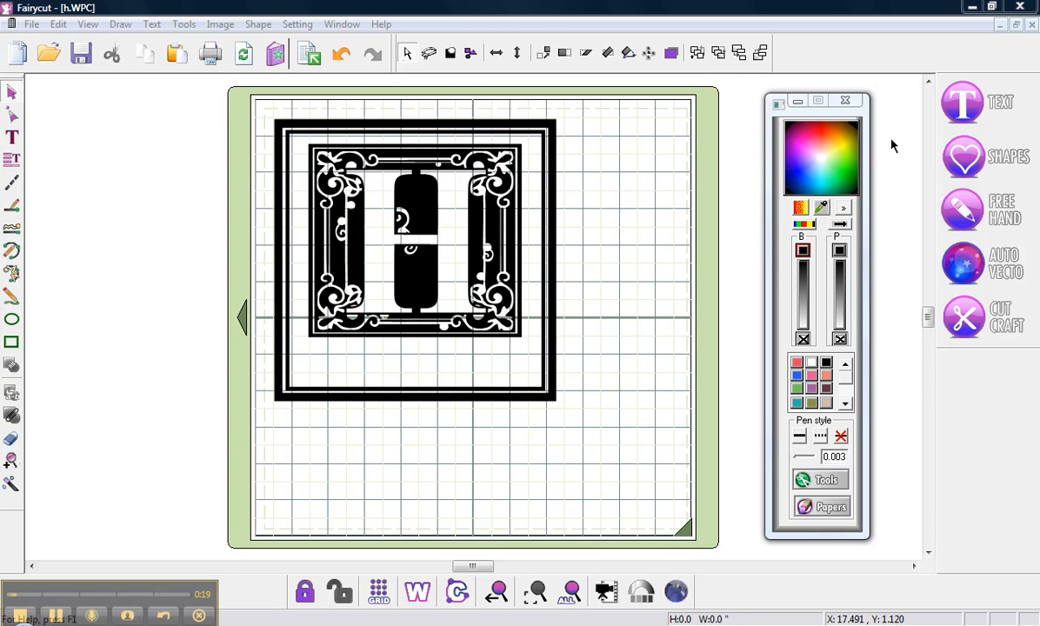
Open text creation and enter the numbers 1, 2 and 3 on three separate lines as trial text.
click(986, 108)
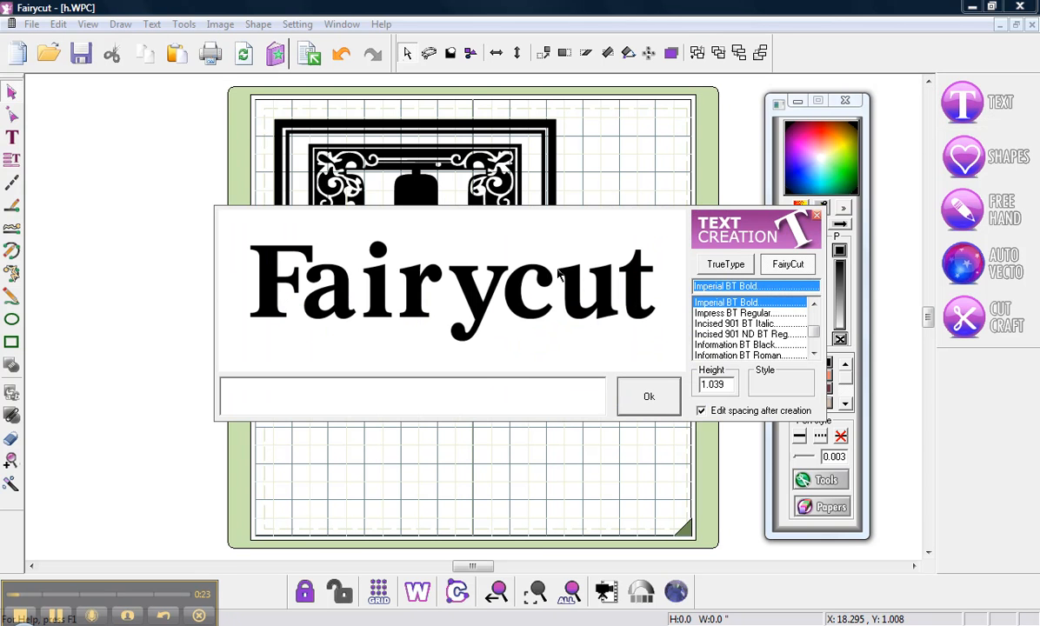
click(473, 389)
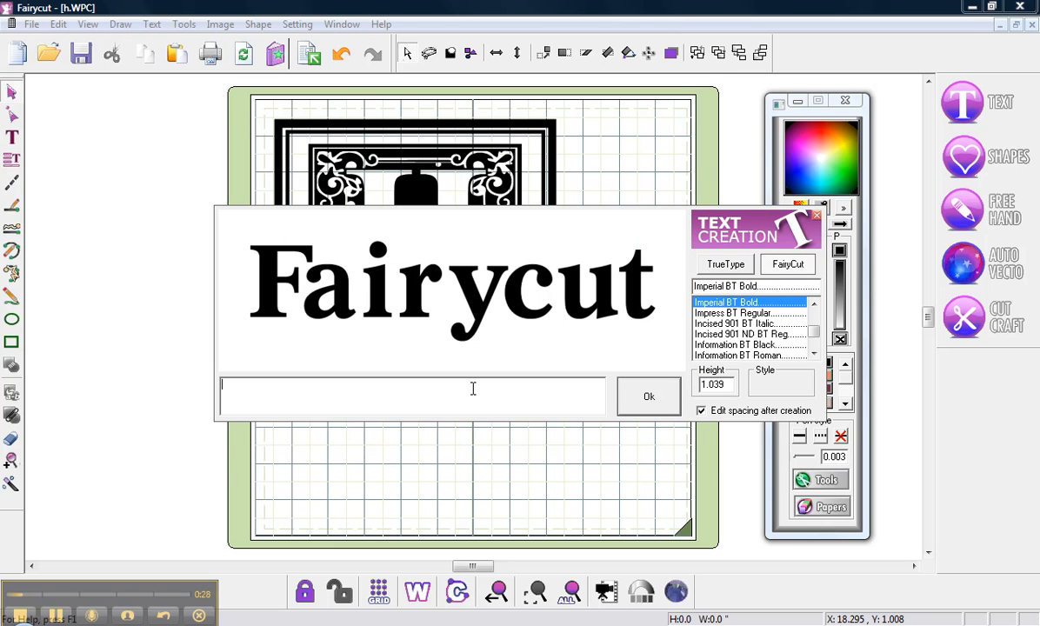
text(1)
key(Return)
text(2 )
text(3)
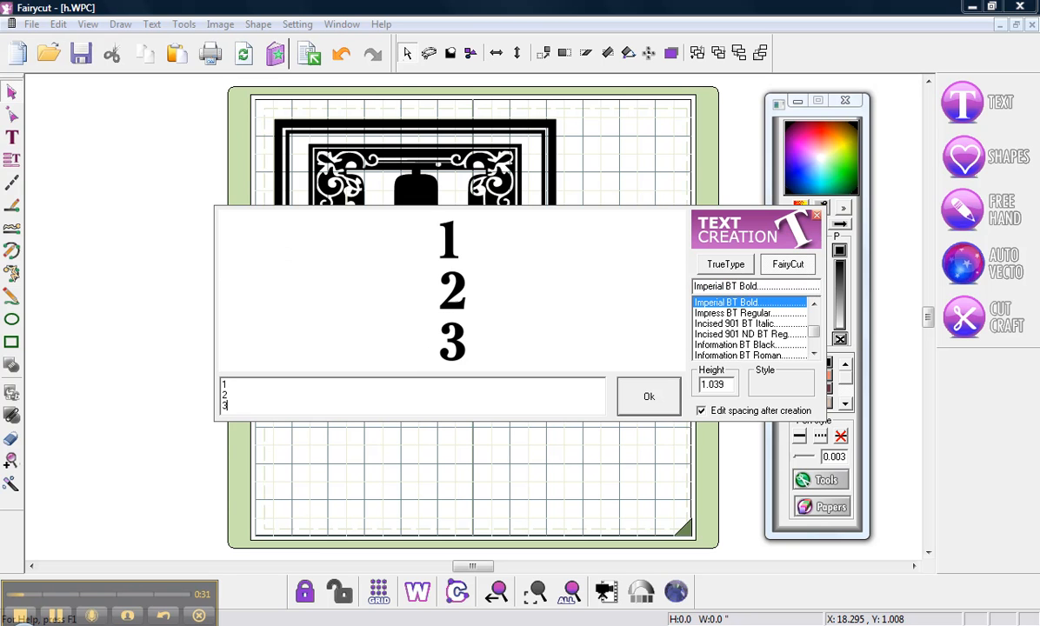
Replace the three-line trial text with the family name on a single line.
key(BackSpace)
key(BackSpace)
key(BackSpace)
key(BackSpace)
key(BackSpace)
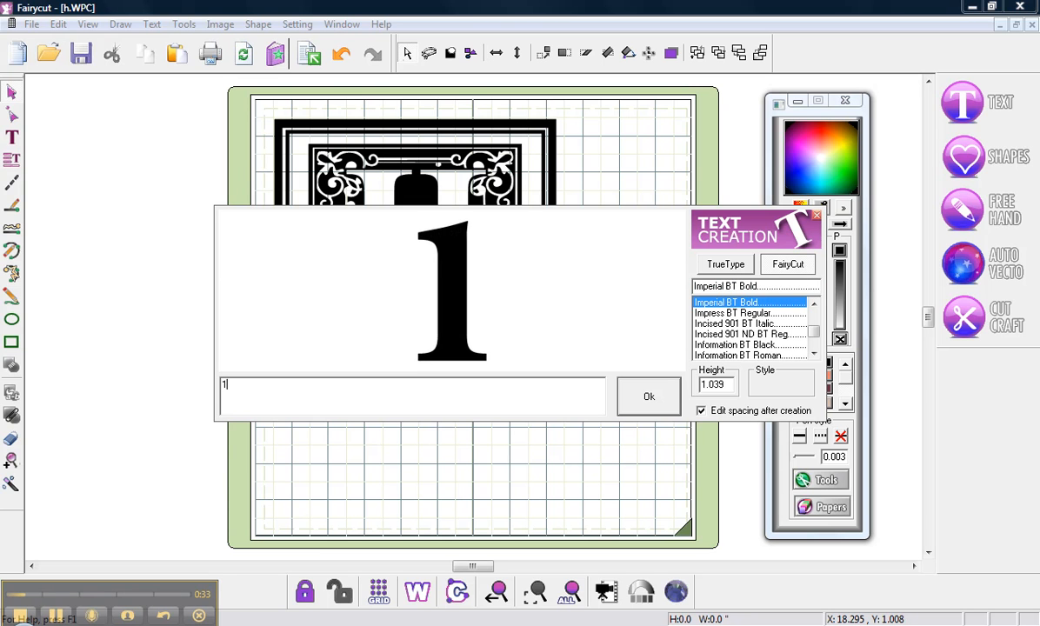
text(Harlan)
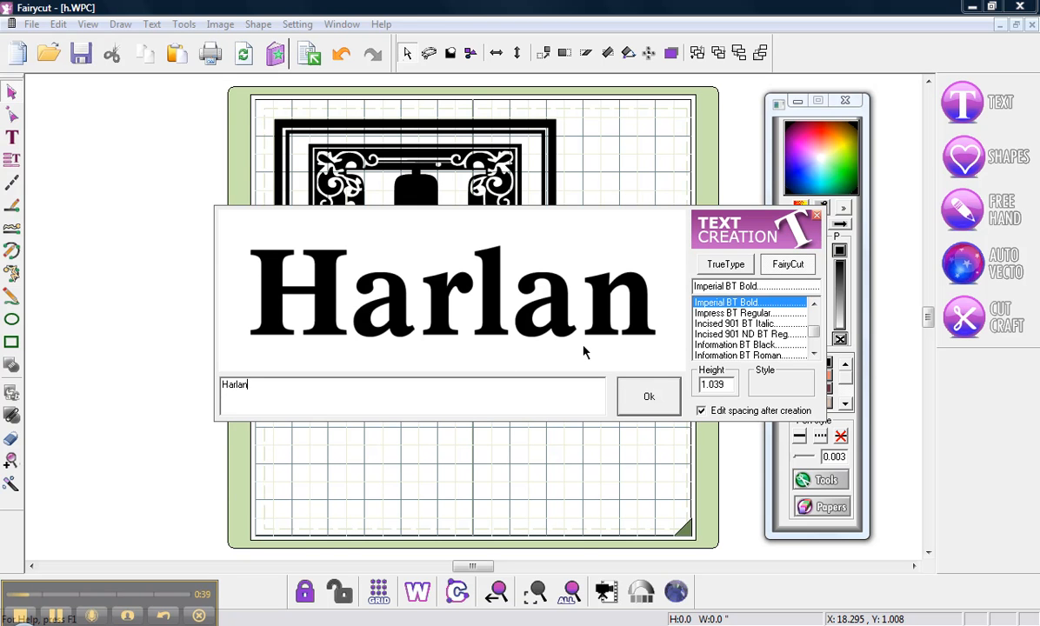
Preview the name in several FairyCut fonts, including Incised 901 BT Italic, Information BT Black, Jupiter Regular and Kino MT Regular.
click(732, 324)
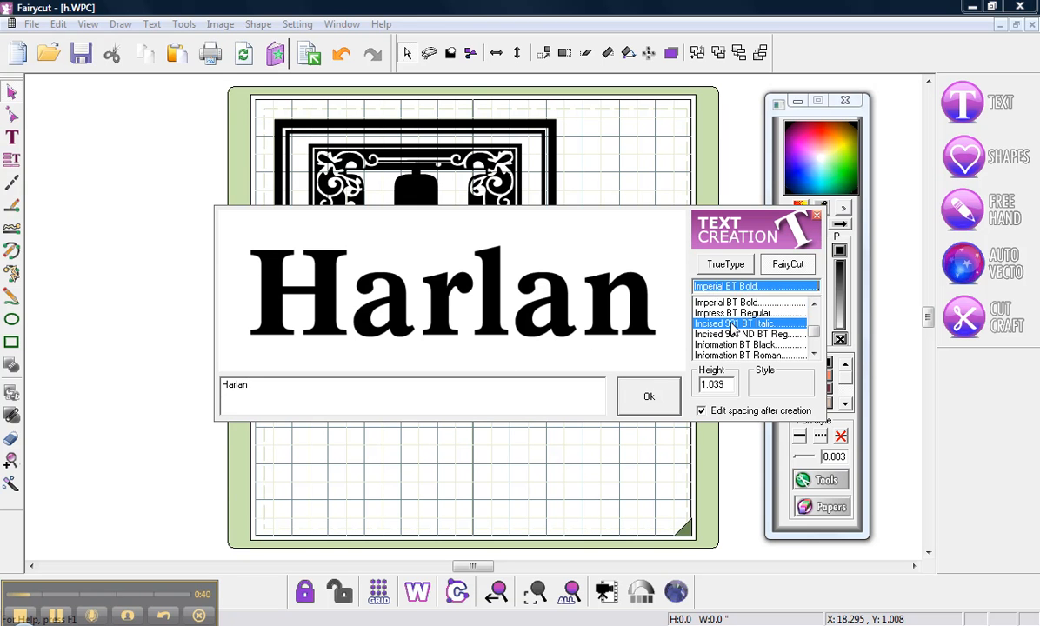
click(733, 335)
click(732, 345)
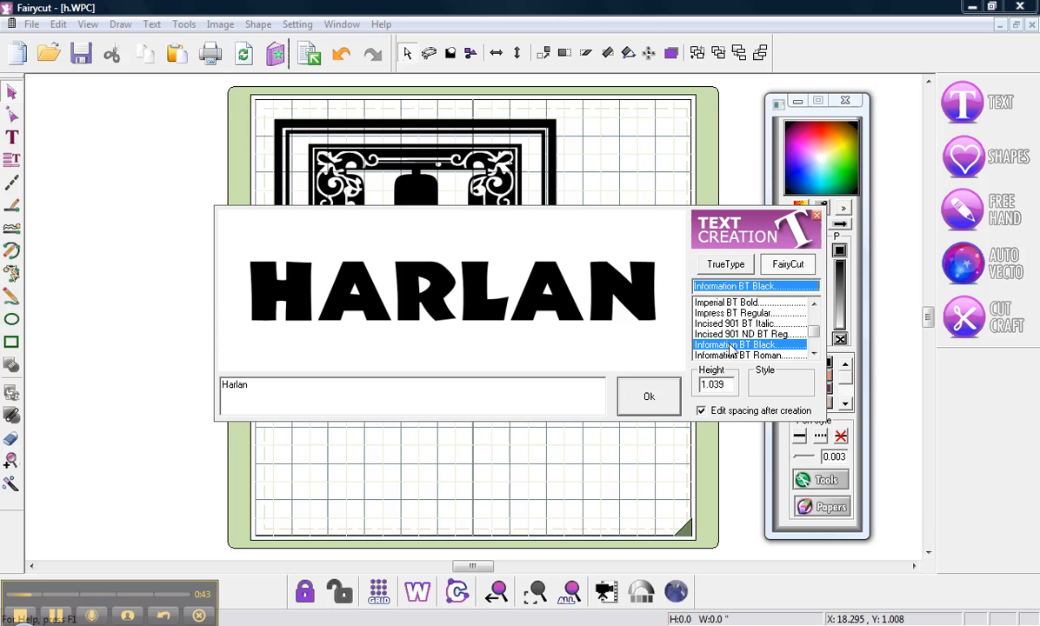
click(732, 355)
click(814, 353)
click(814, 353)
click(814, 353)
click(737, 334)
click(742, 345)
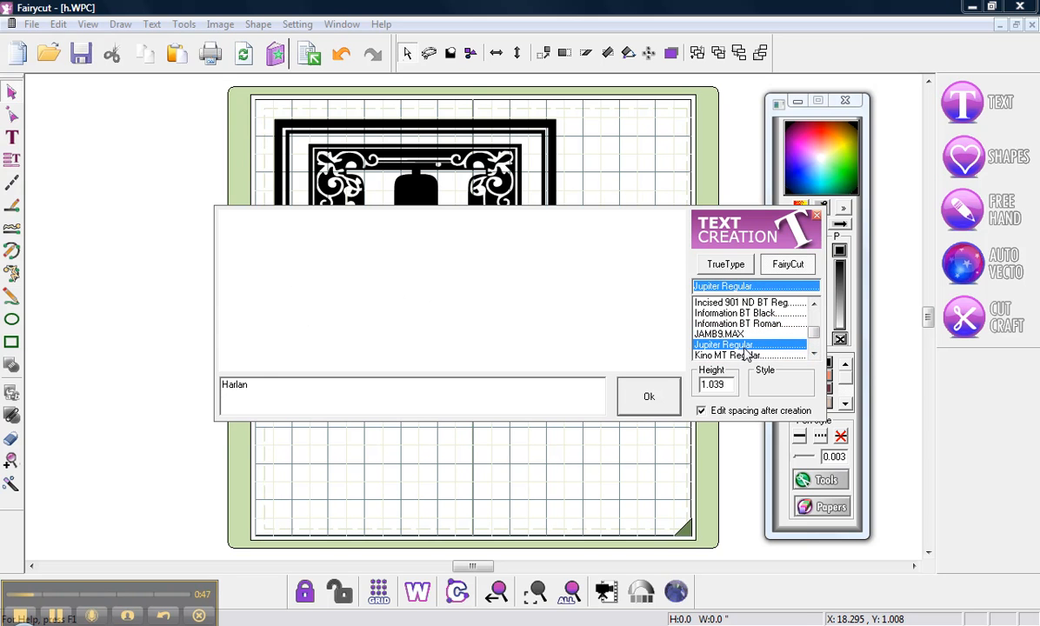
click(758, 355)
click(816, 322)
drag(816, 319, 814, 304)
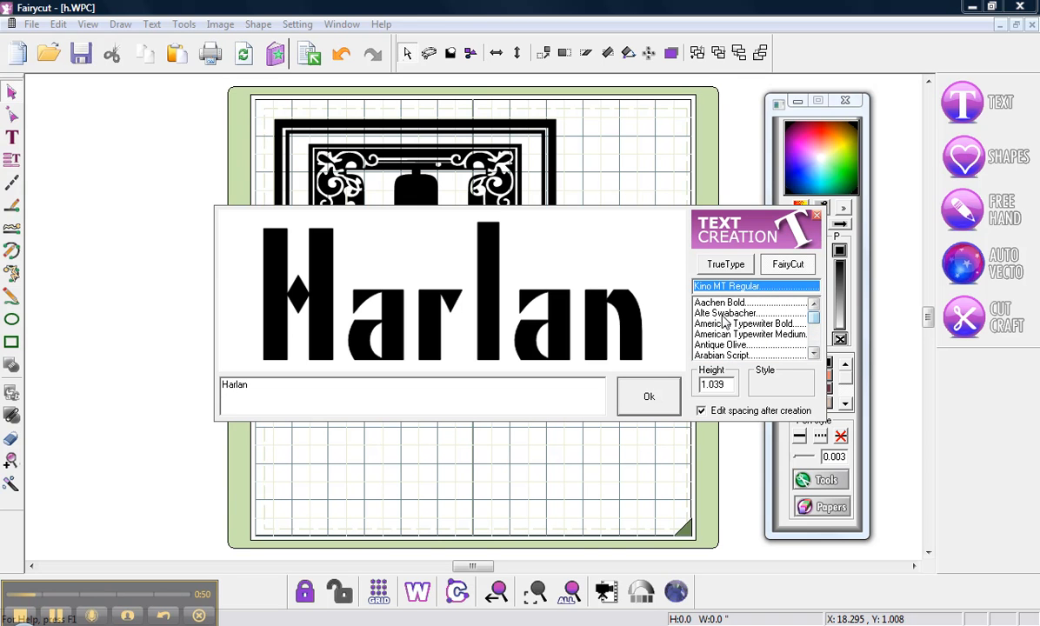
click(727, 265)
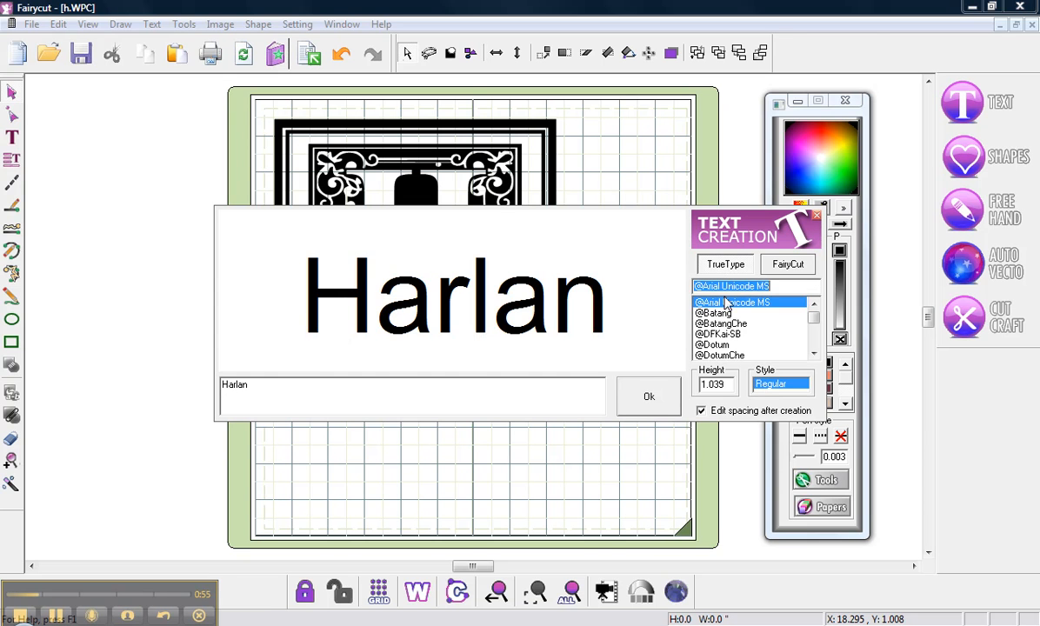
click(722, 323)
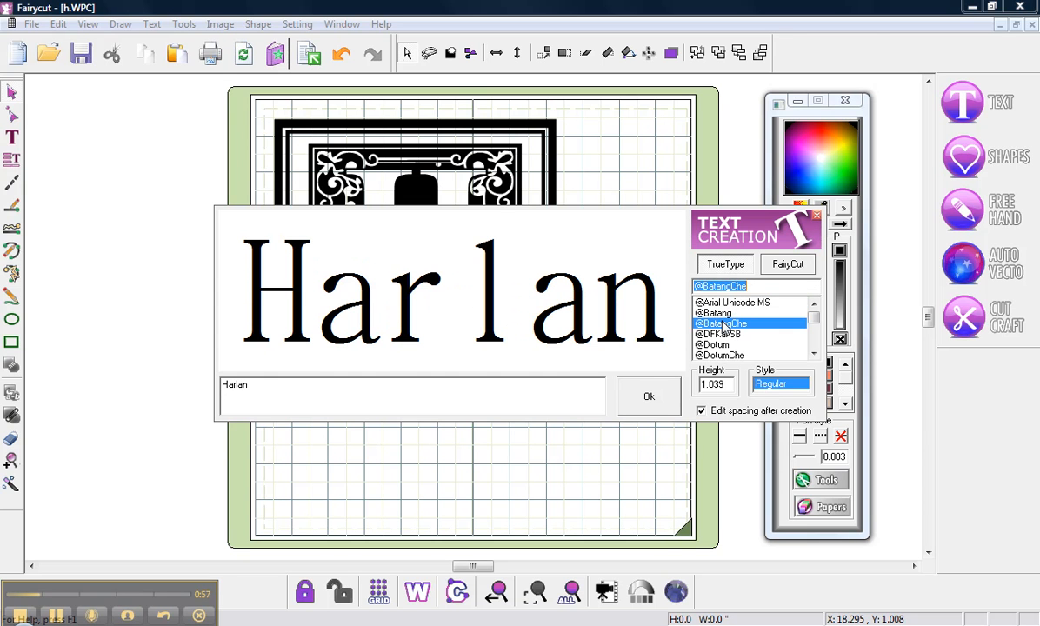
click(722, 345)
click(721, 356)
Return to the FairyCut fonts and preview the name in Alte Swabacher and American Typewriter Medium.
click(782, 266)
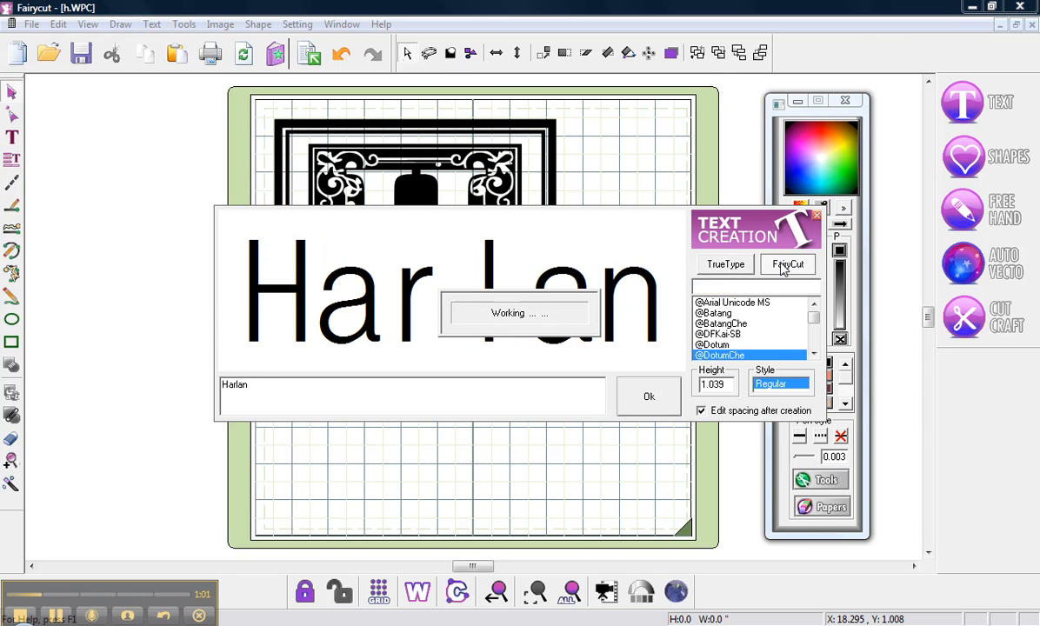
click(735, 315)
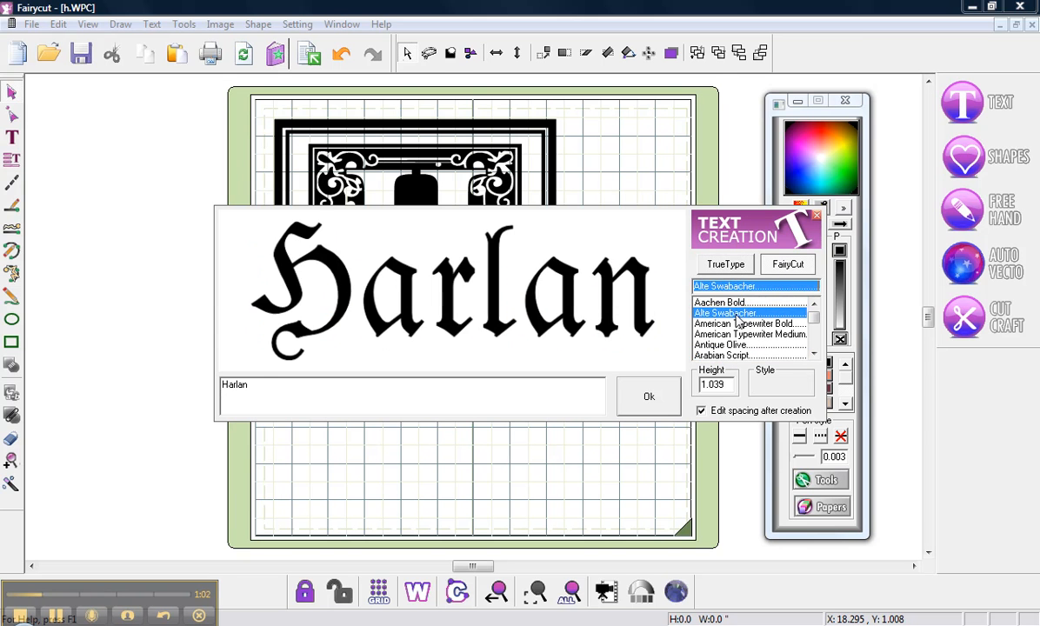
click(734, 334)
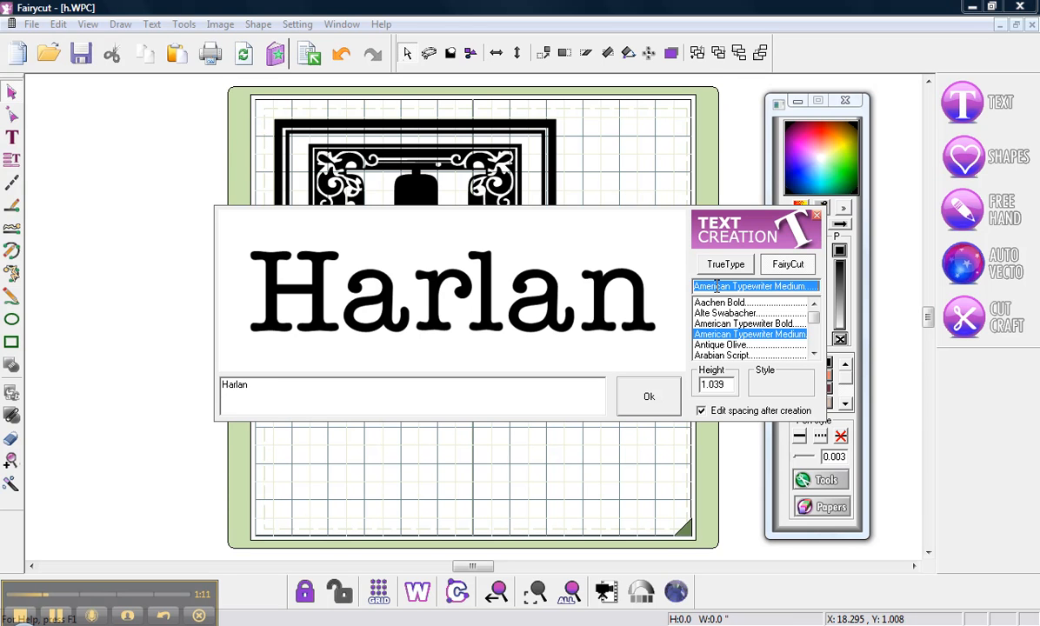
Create the name in Imperial BT Bold with a height of 1.0, keeping spacing editing after creation enabled.
text(imper)
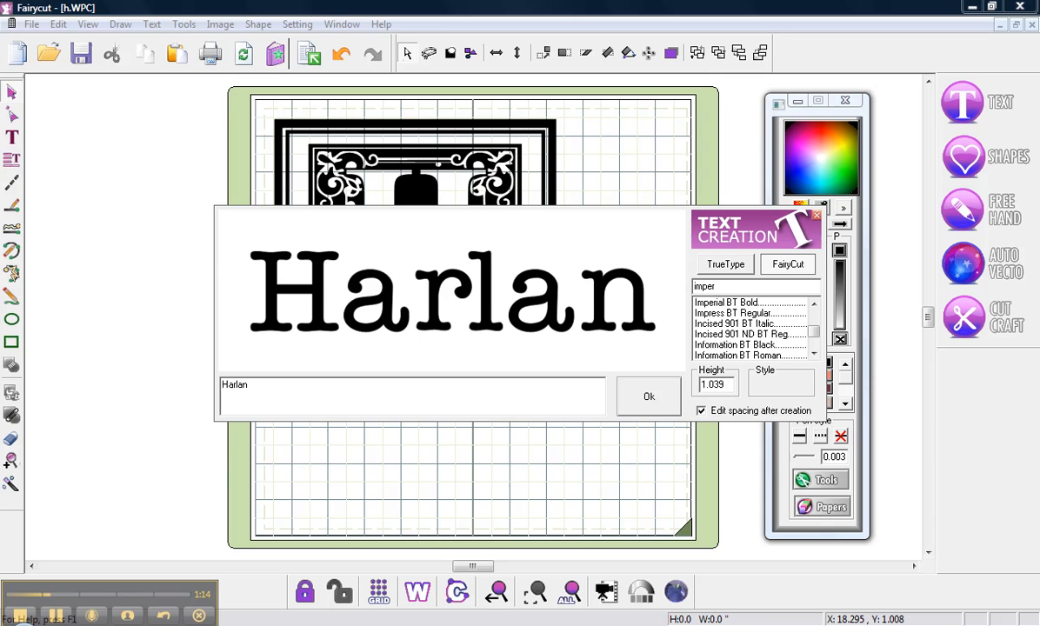
click(714, 304)
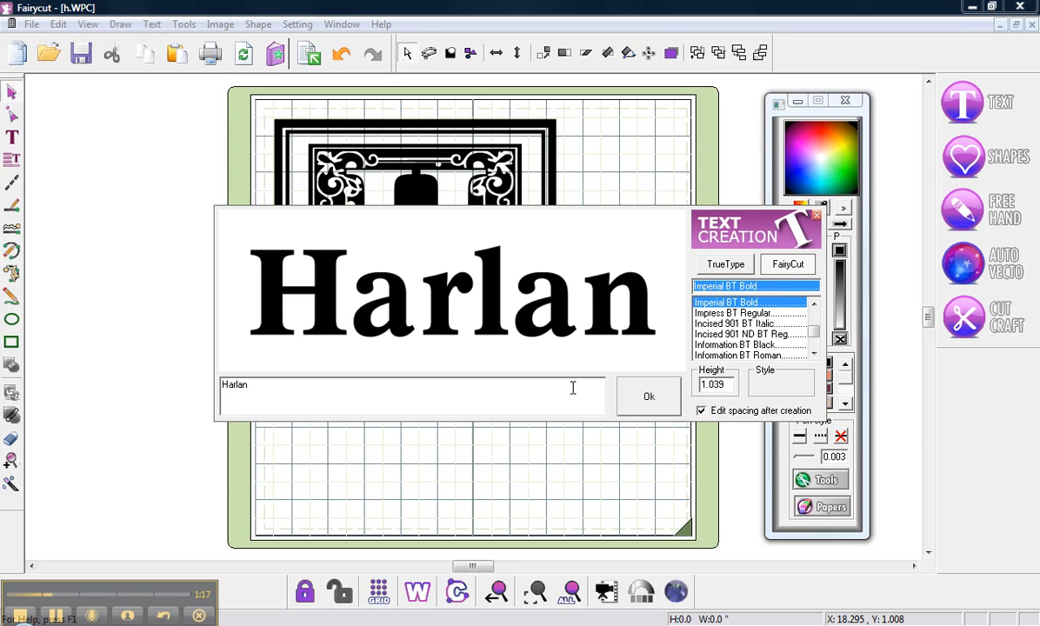
click(729, 384)
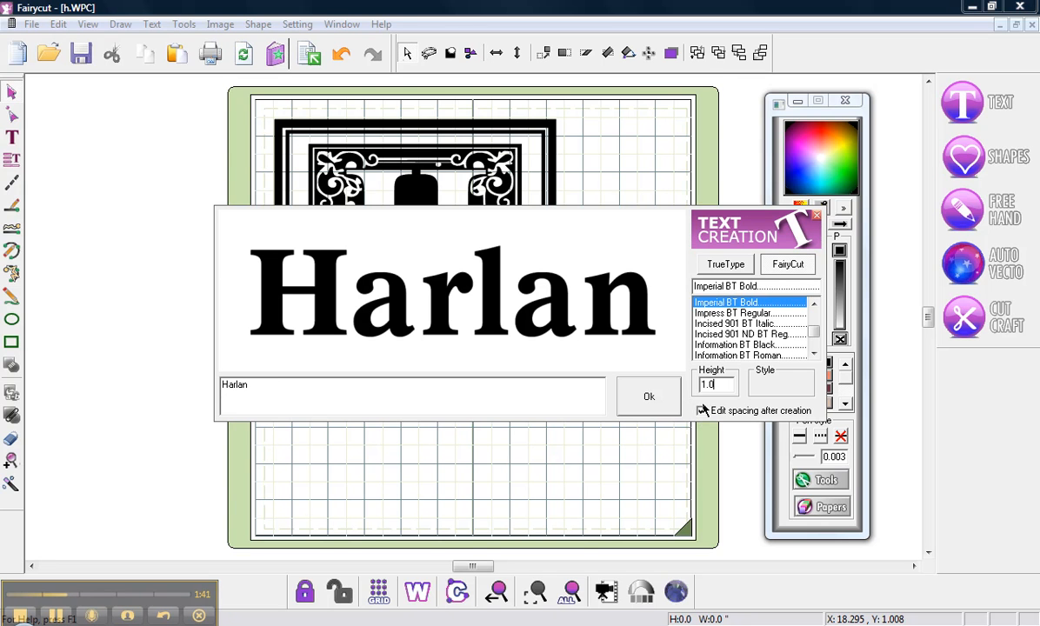
click(654, 401)
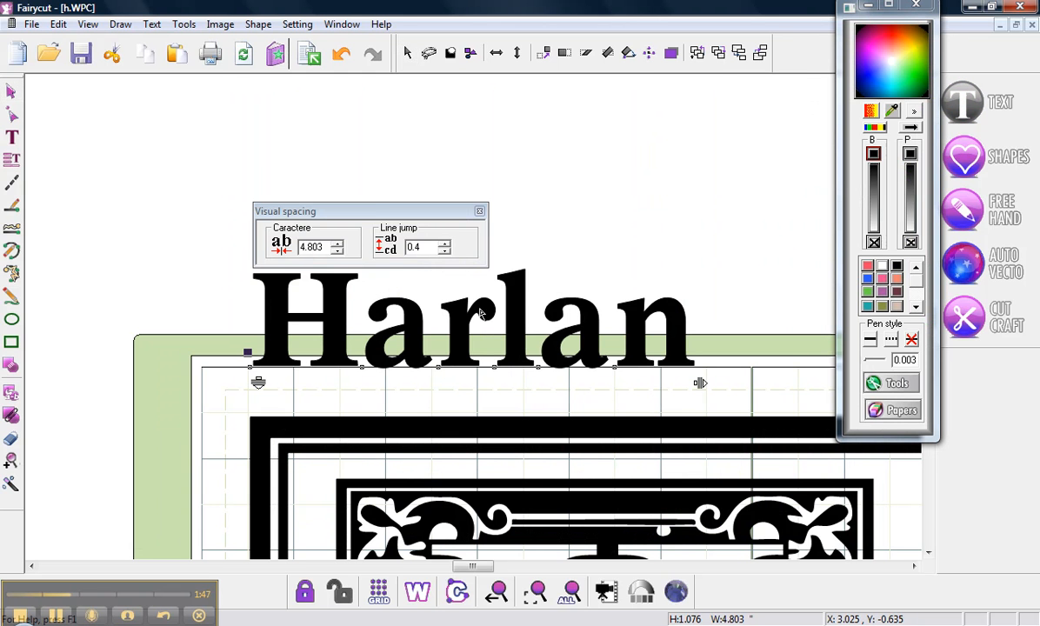
Try widening the name's character spacing to 6.803, and return it to 4.803.
drag(366, 196, 364, 171)
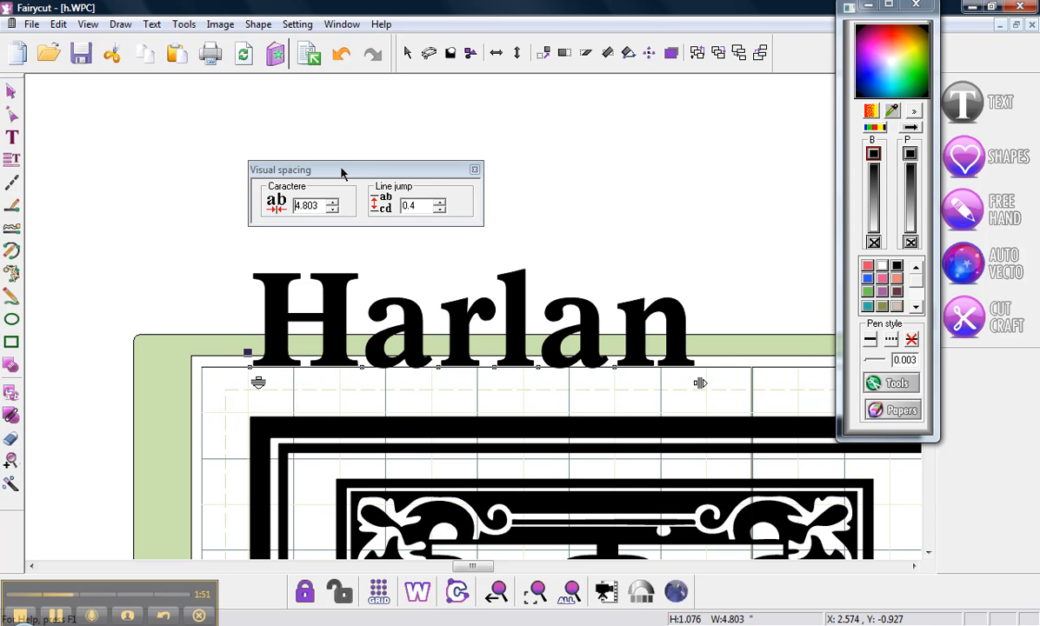
drag(342, 171, 387, 178)
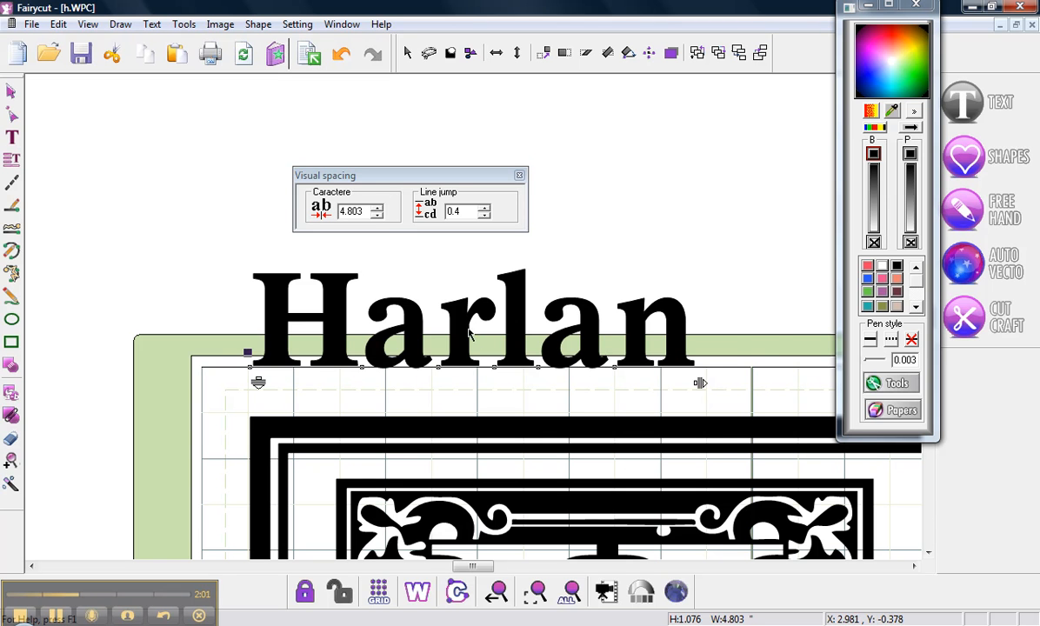
click(376, 208)
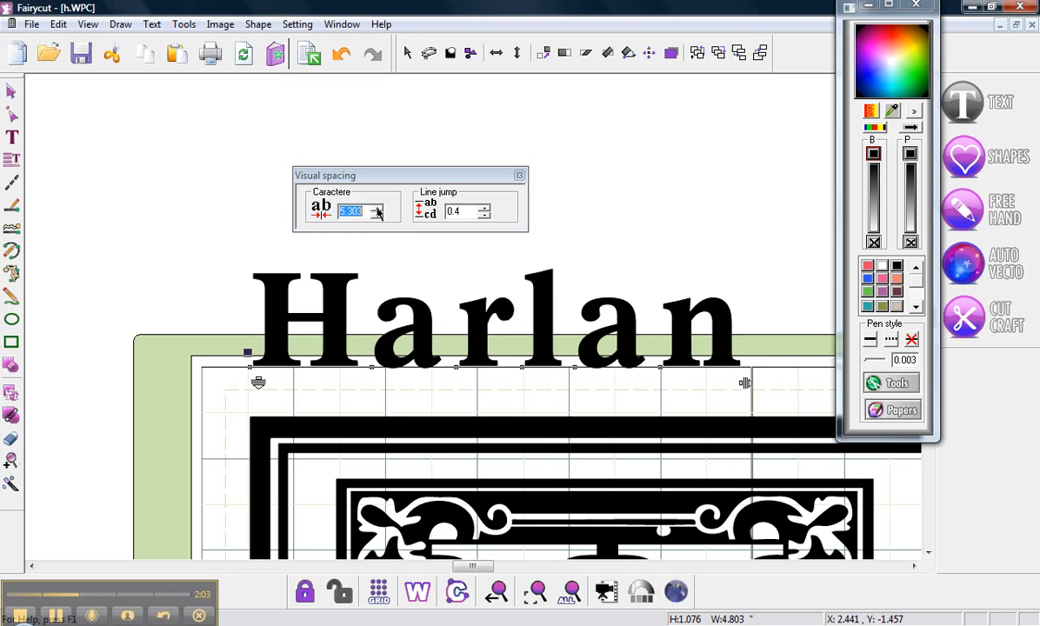
click(376, 208)
click(377, 208)
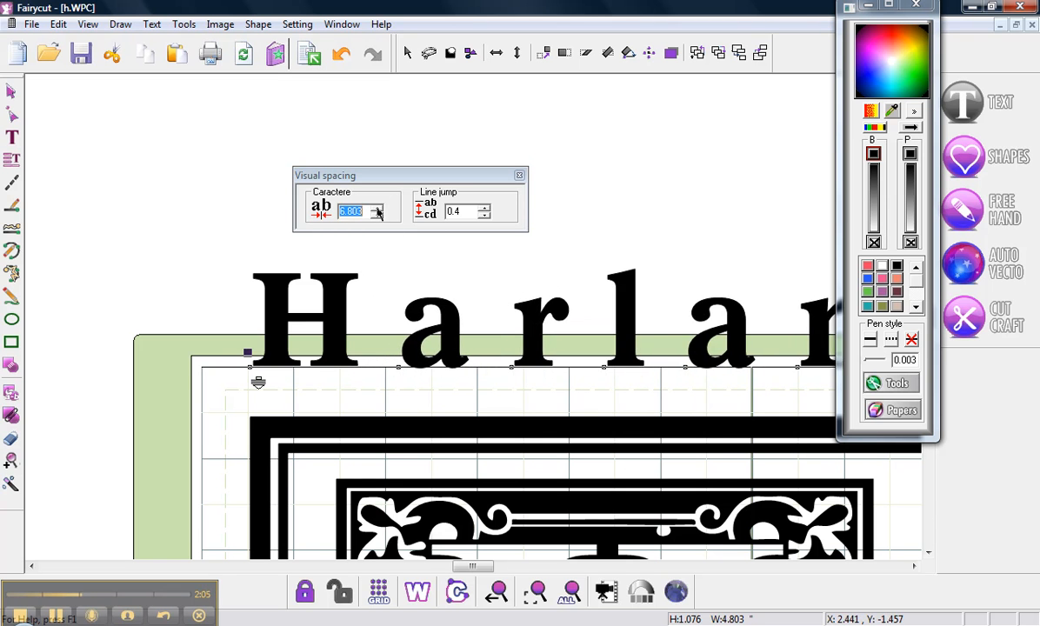
click(376, 218)
click(377, 218)
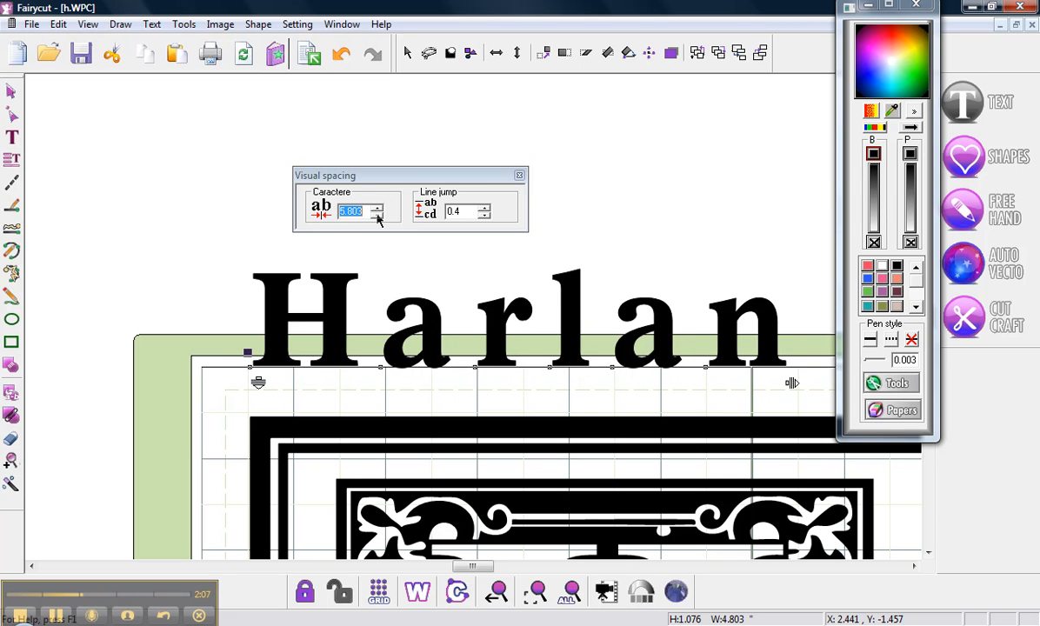
click(377, 218)
click(376, 219)
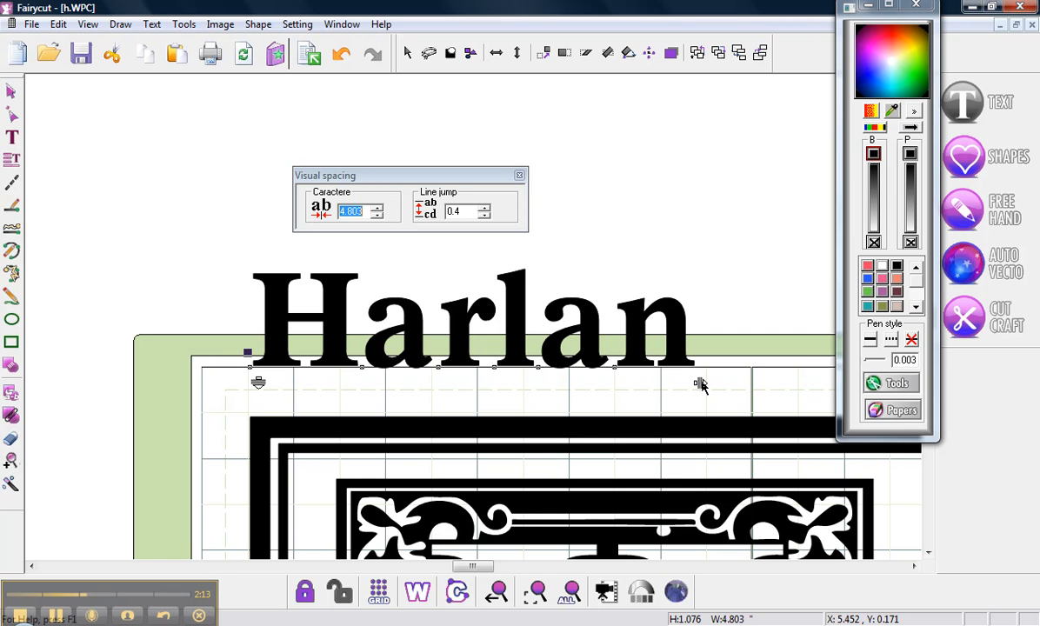
Set the character spacing to 5.18, finish the spacing edit and move the name to the right of the square frame.
mouse_move(702, 385)
mouse_down()
mouse_move(759, 387)
mouse_move(691, 383)
mouse_up()
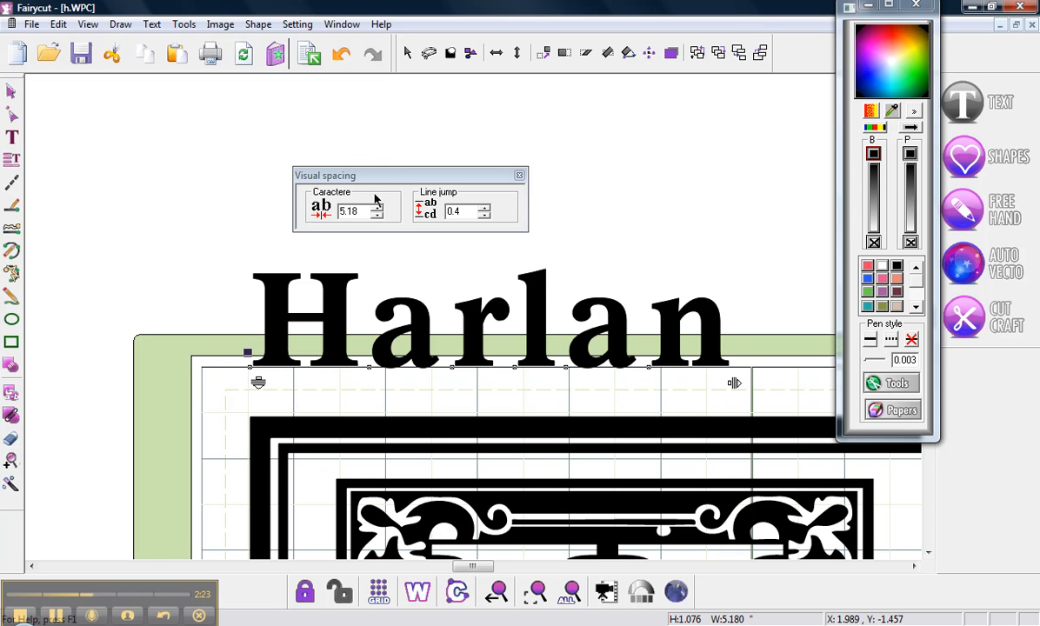
drag(376, 179, 398, 180)
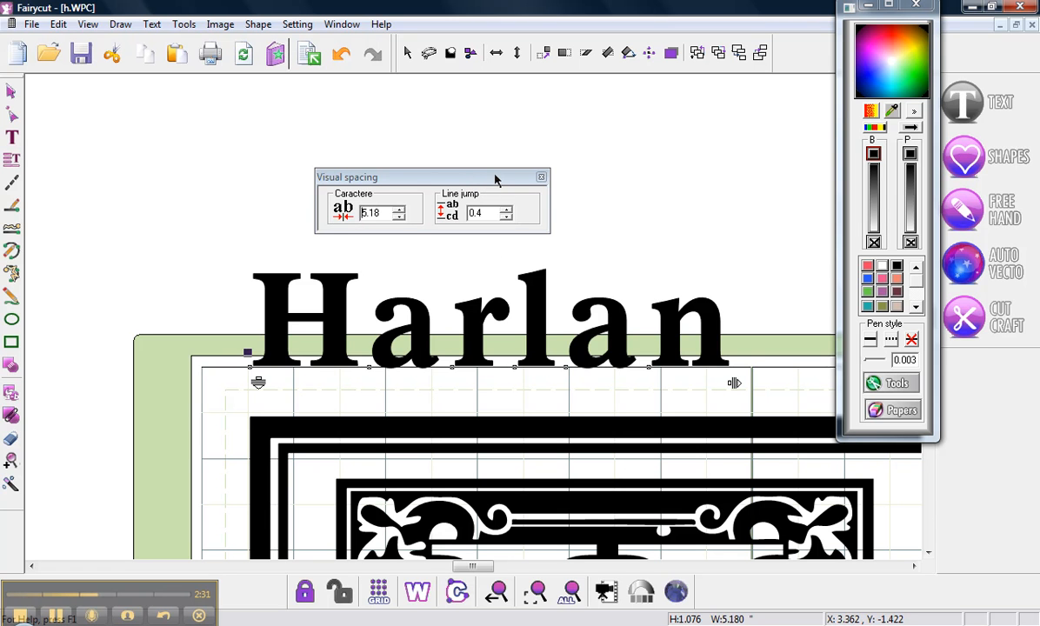
click(541, 177)
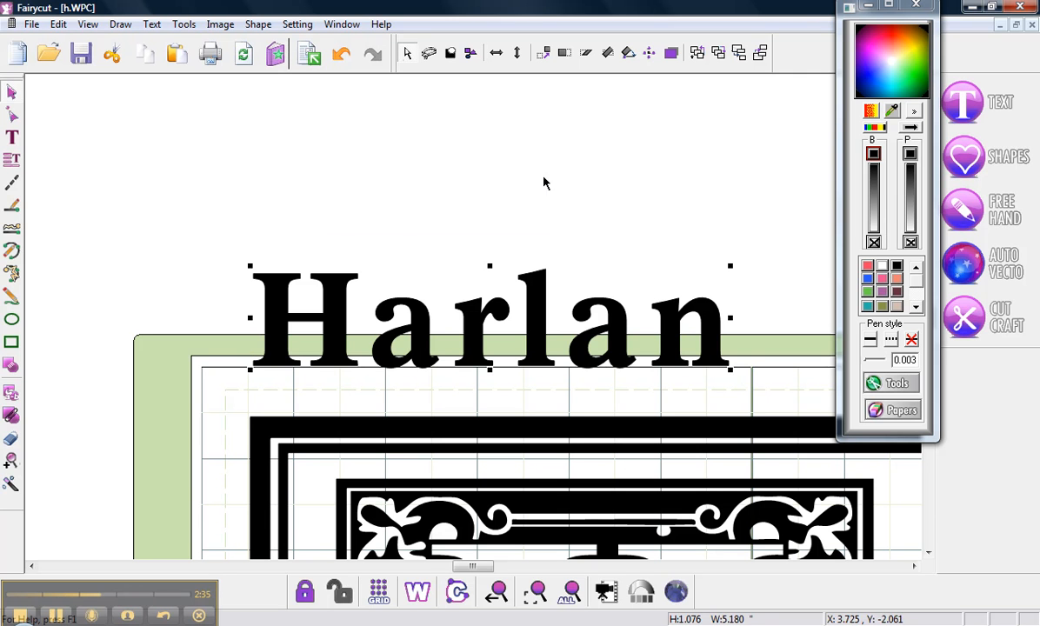
click(566, 597)
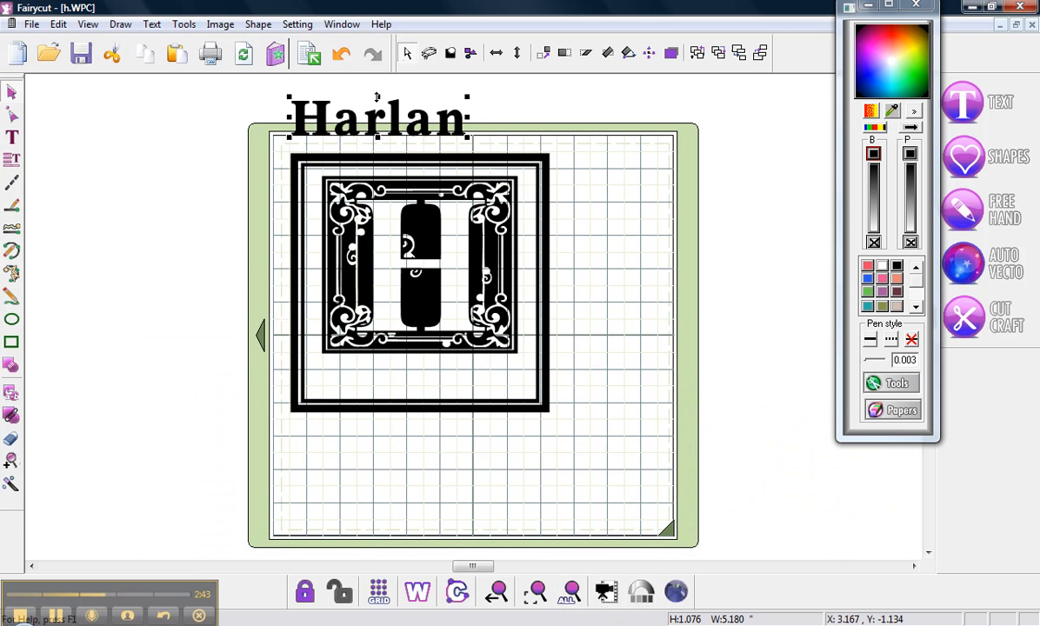
drag(374, 119, 695, 182)
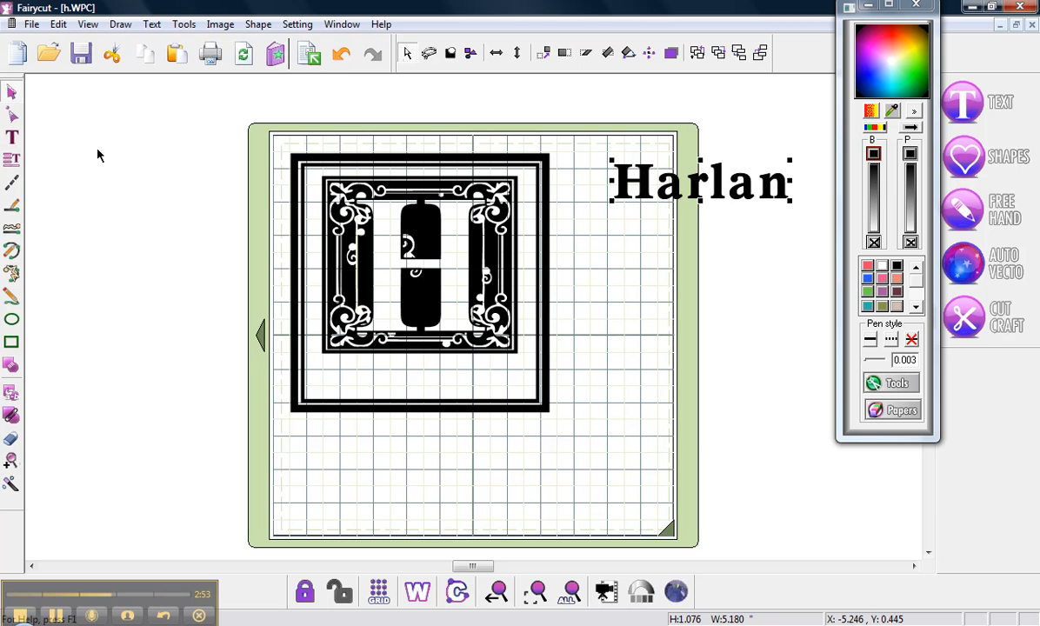
Add the name a second time directly on the design, placed inside the square frame just beneath the ornamental H.
click(13, 138)
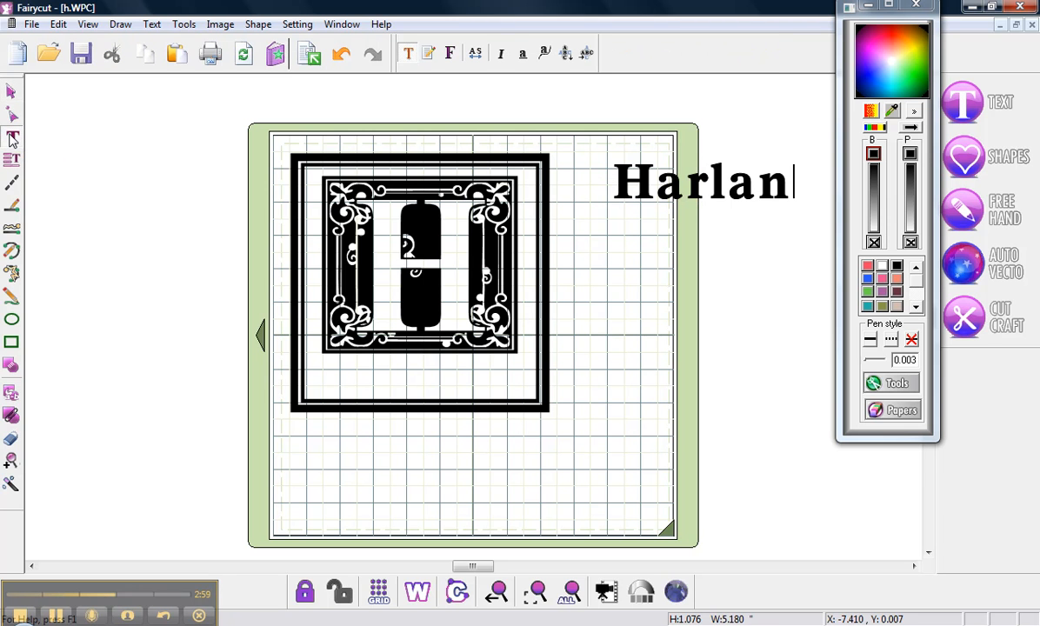
click(321, 379)
text(Harlan)
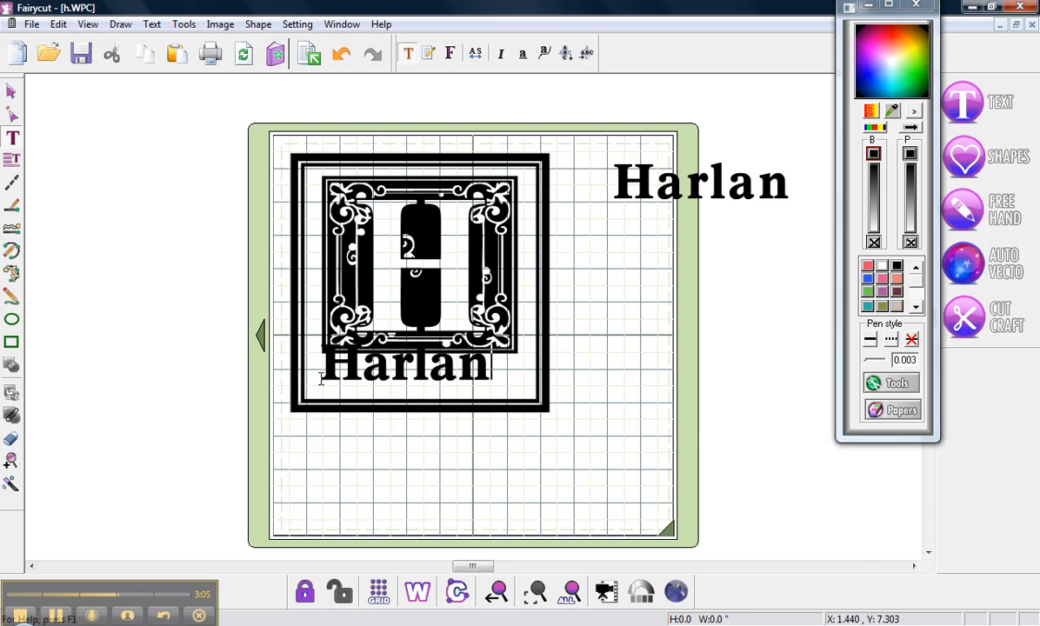
click(12, 90)
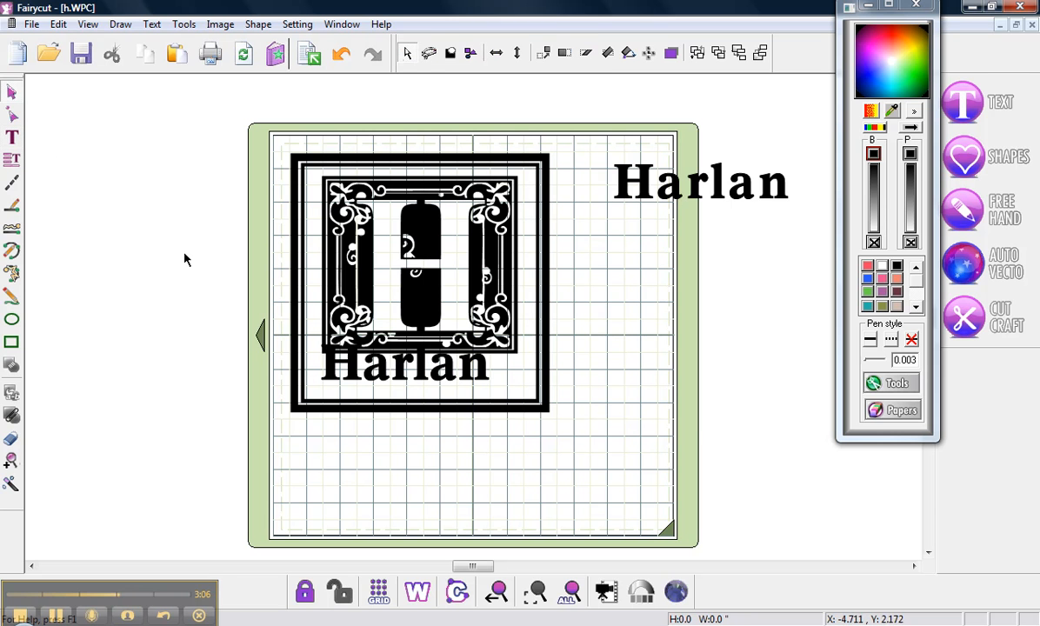
click(348, 358)
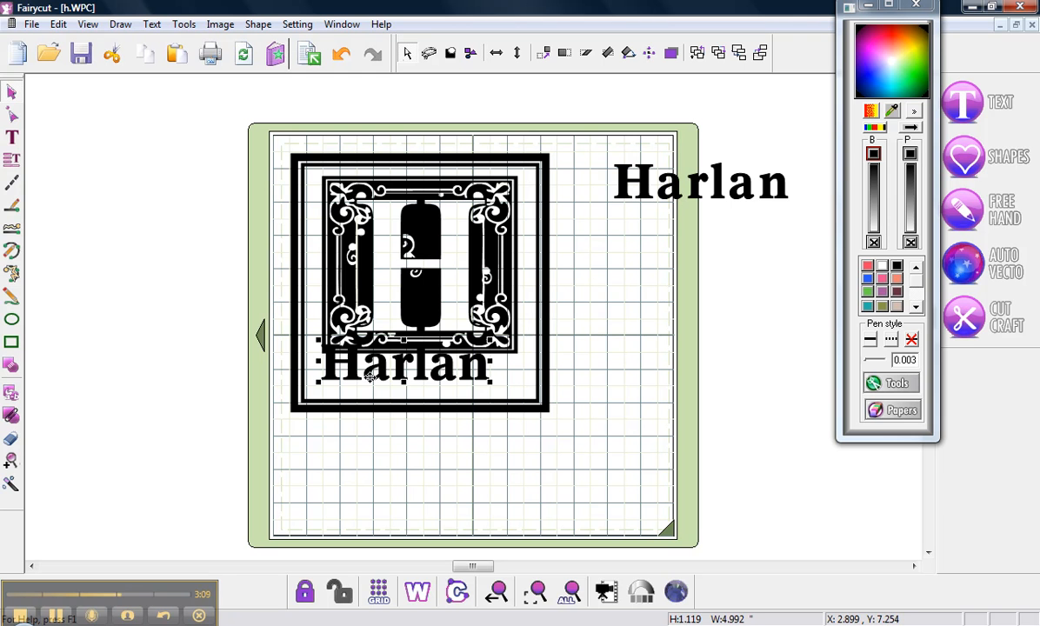
drag(320, 380, 352, 376)
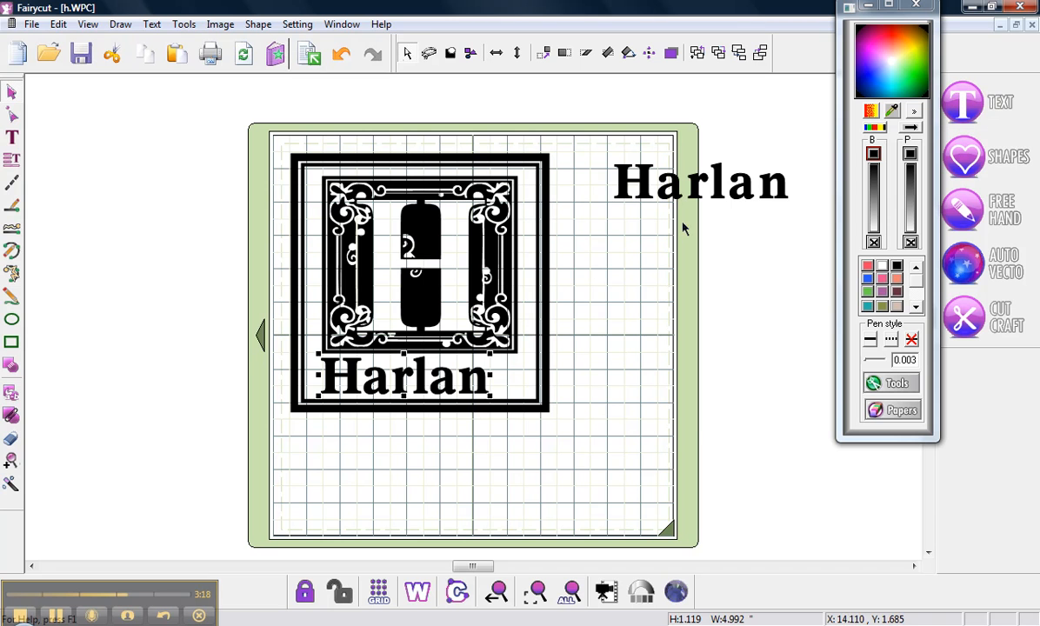
Move the wide-spaced name down beside the frame, level with the name inside it, and select the one inside.
click(616, 185)
drag(637, 240, 595, 428)
click(379, 362)
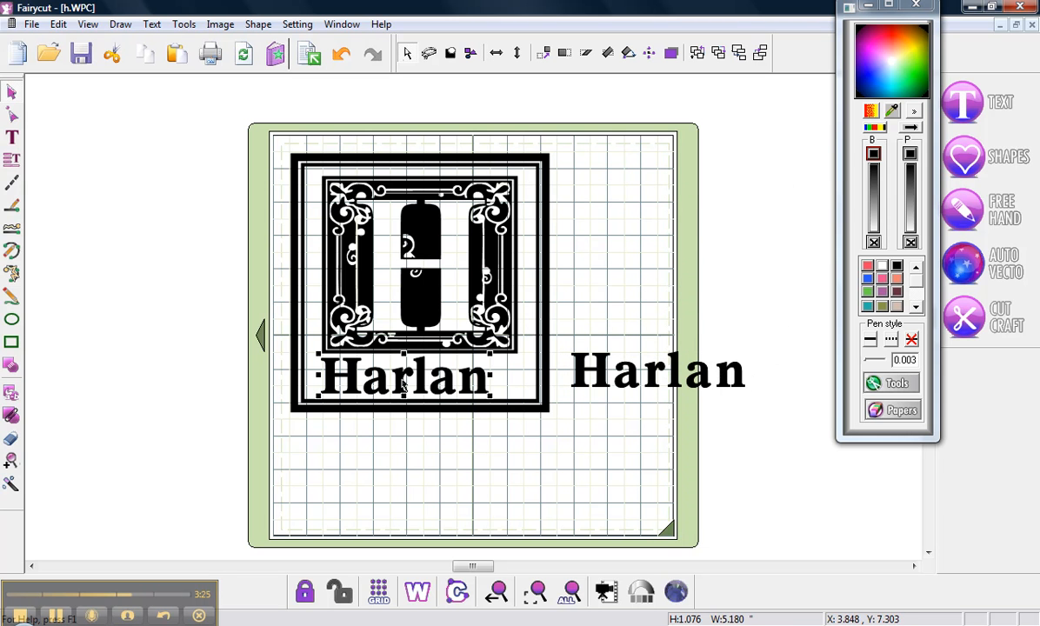
Change the font of the name inside the frame to Information BT Black with a height of 1, and finish its spacing edit.
click(652, 372)
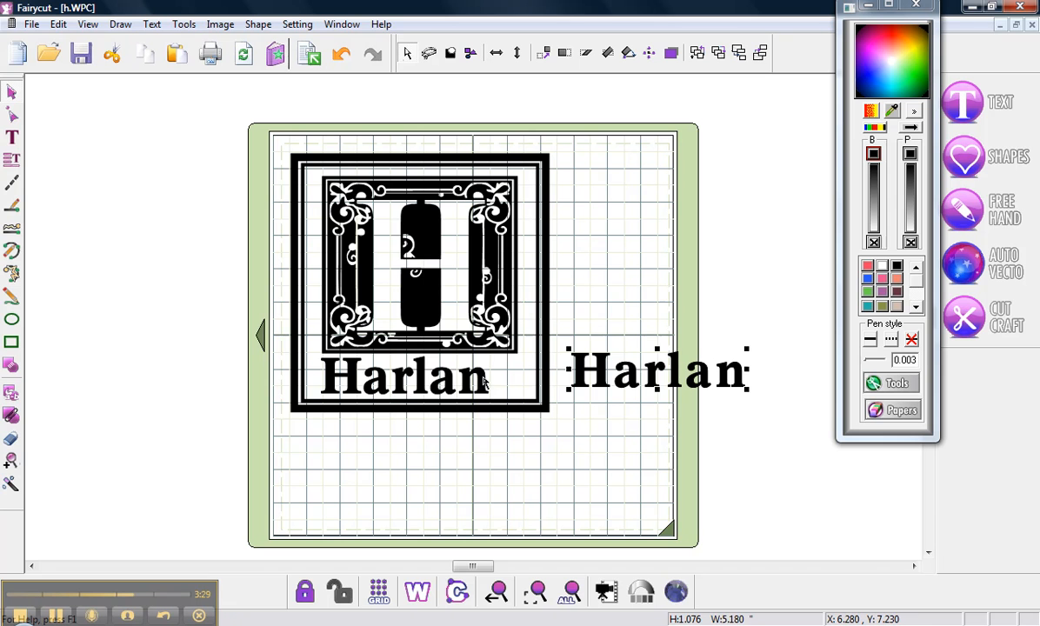
click(443, 375)
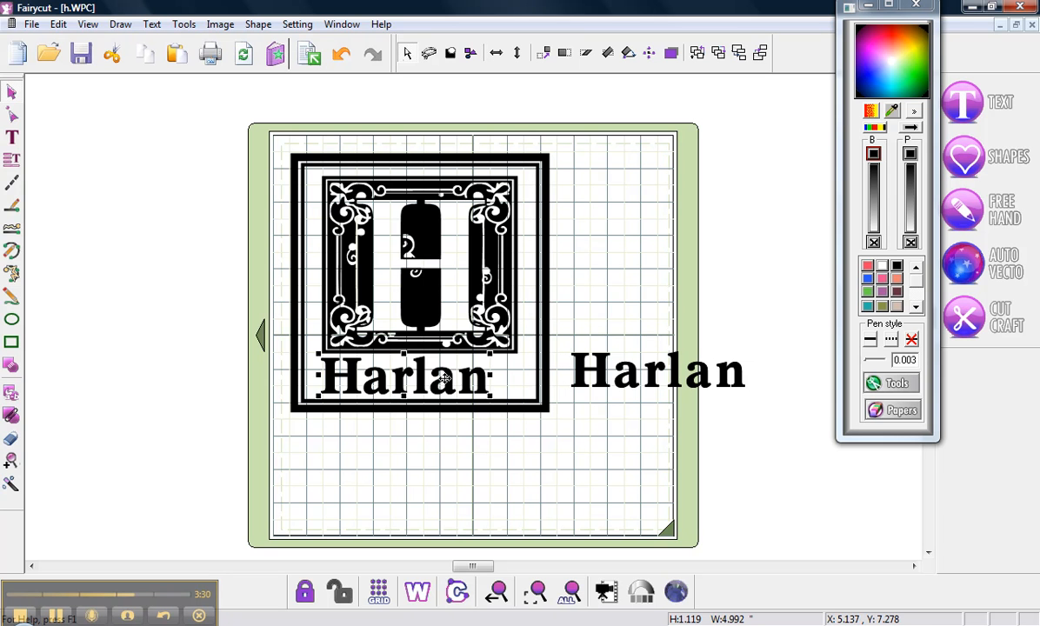
double_click(401, 380)
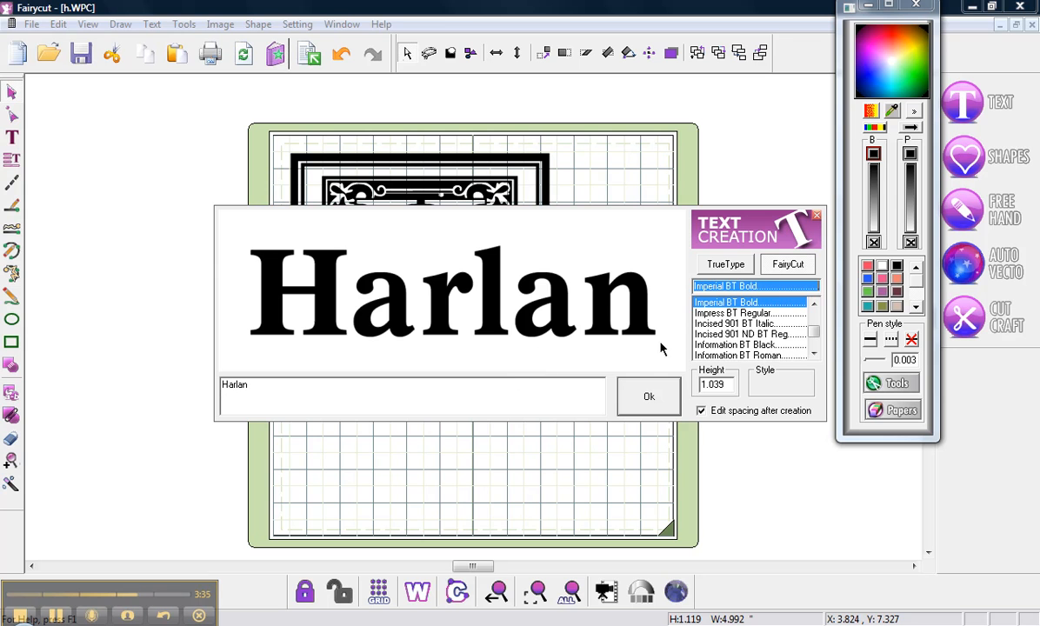
click(739, 334)
click(738, 345)
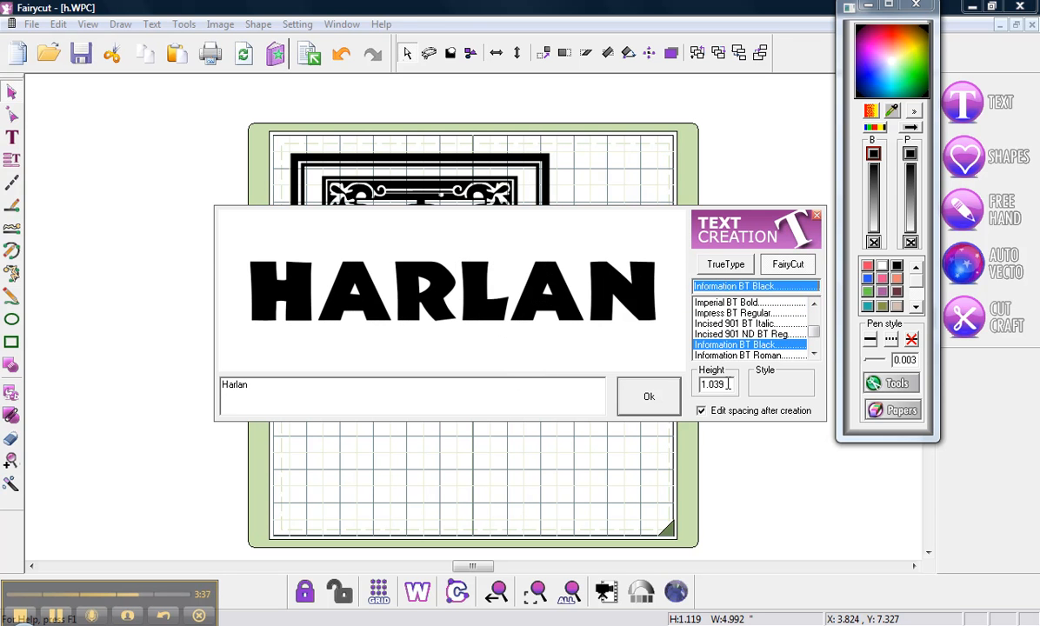
click(727, 388)
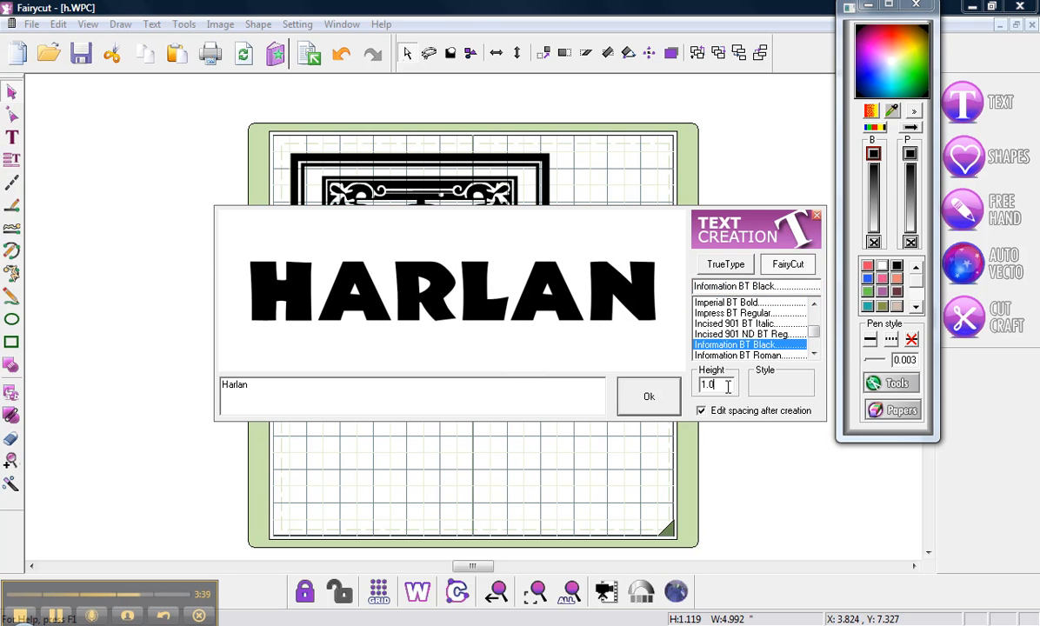
click(634, 395)
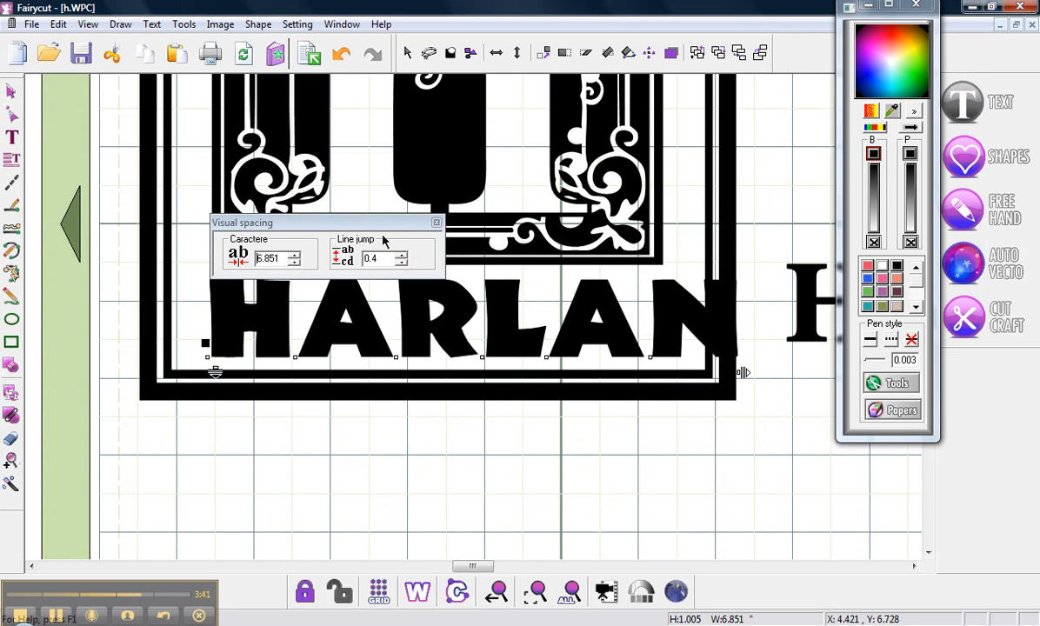
mouse_move(368, 229)
mouse_down()
mouse_move(362, 207)
mouse_move(371, 217)
mouse_move(356, 213)
mouse_up()
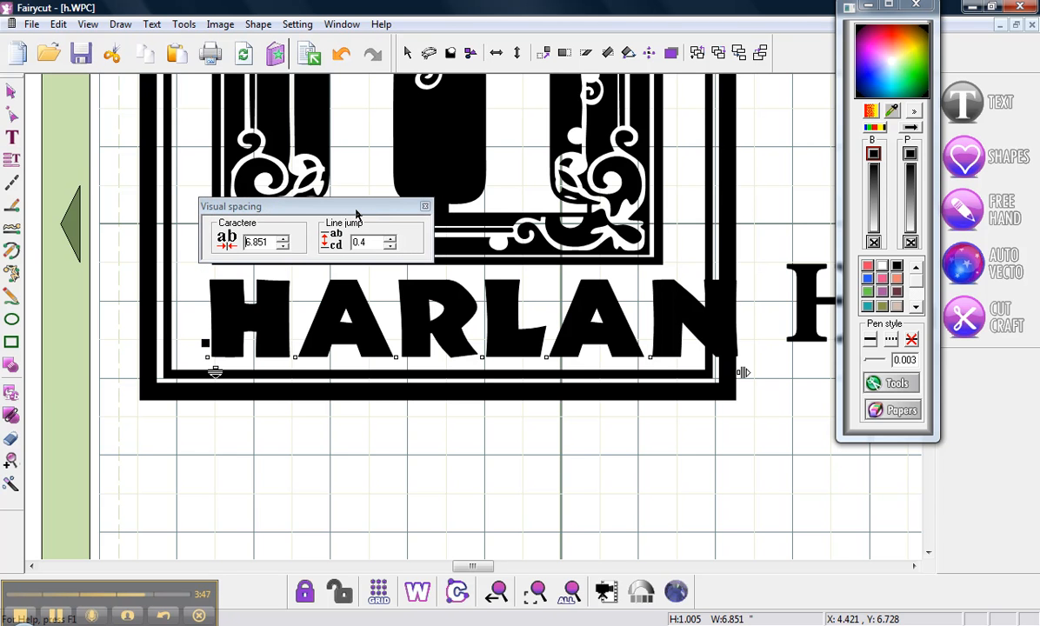
click(425, 207)
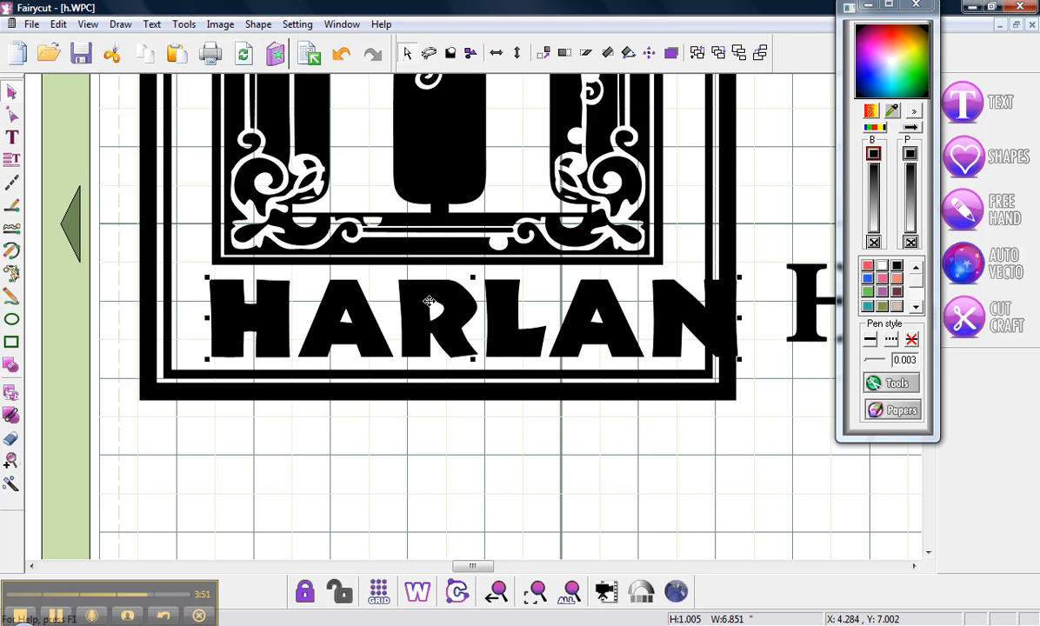
Reopen the text settings of the name inside the frame, accept them as they are and leave the spacing edit.
double_click(429, 301)
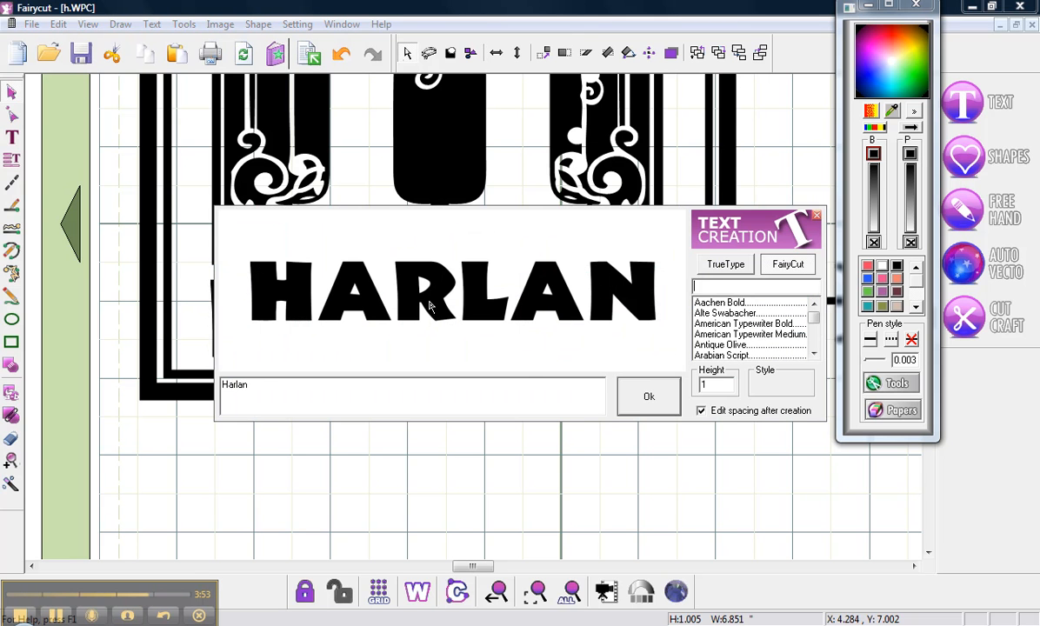
click(643, 397)
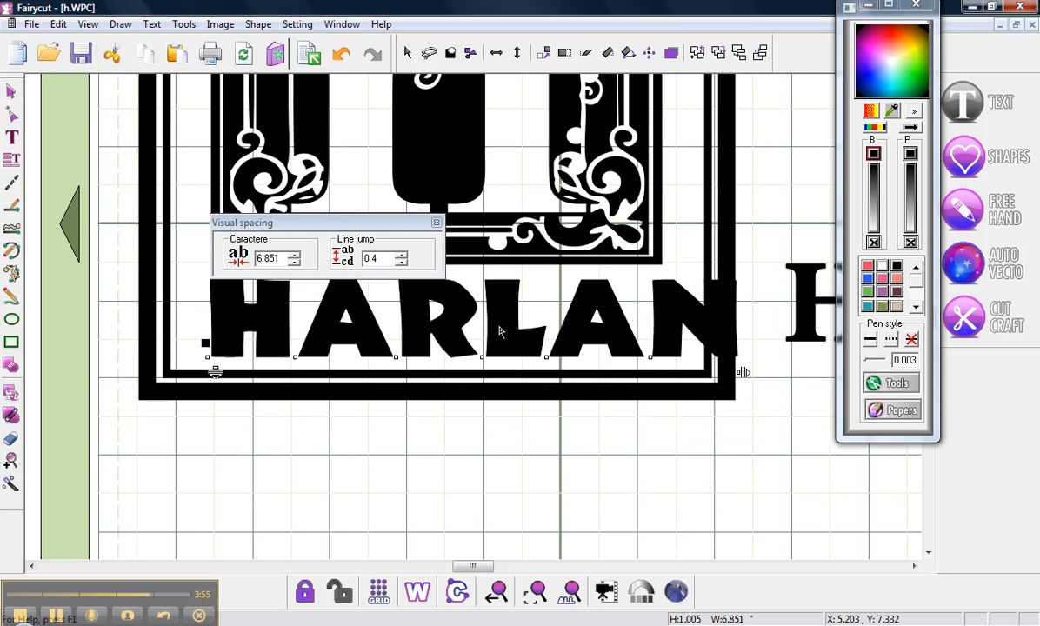
click(437, 225)
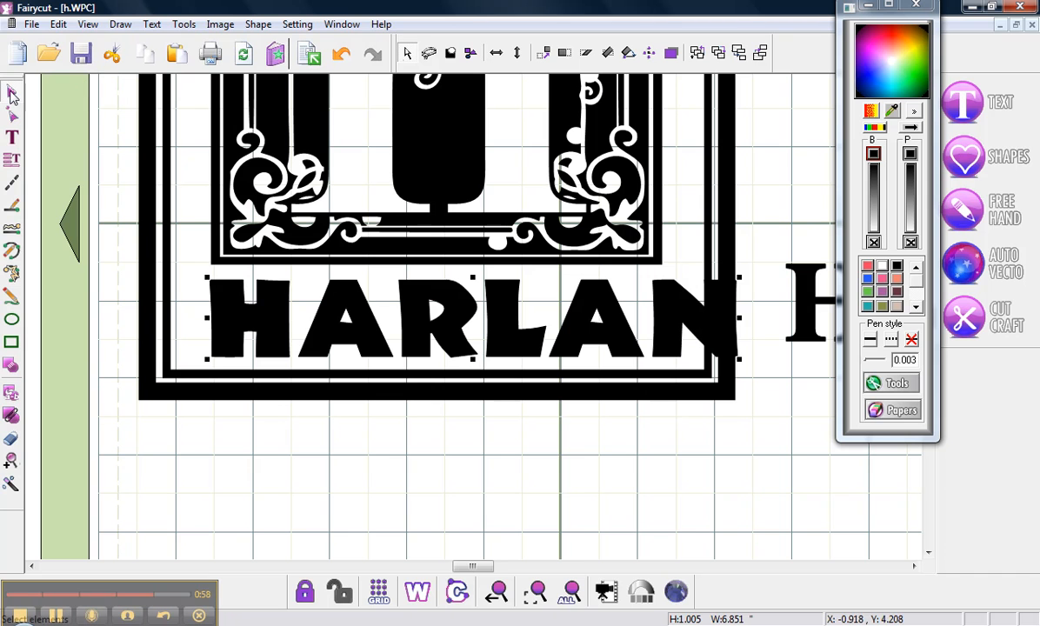
Delete the name inside the frame and move the wide-spaced name from beside the frame into its place beneath the ornamental H.
key(Delete)
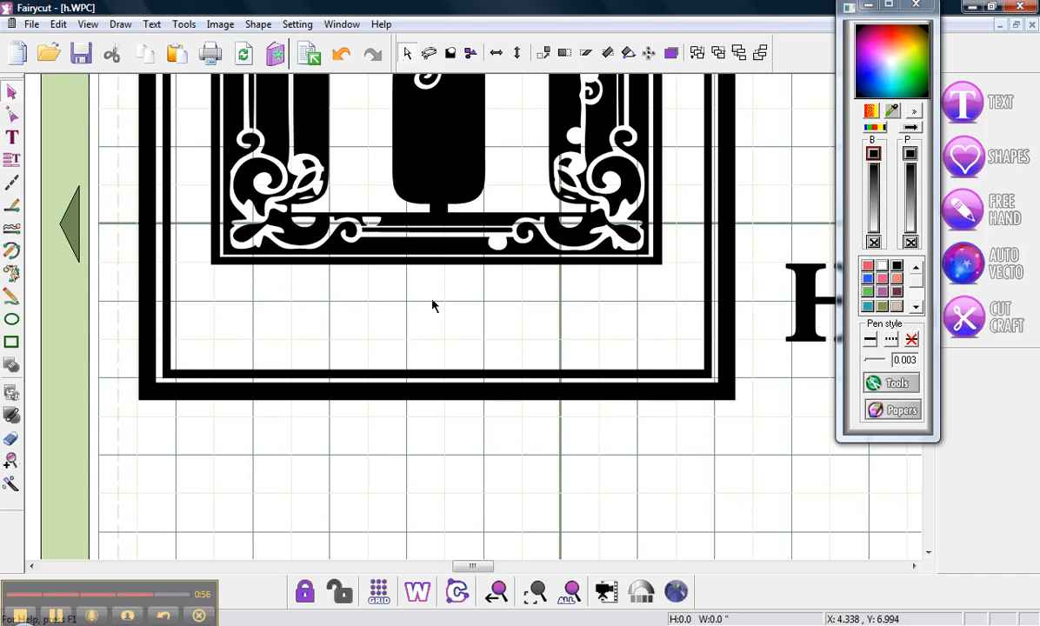
click(808, 290)
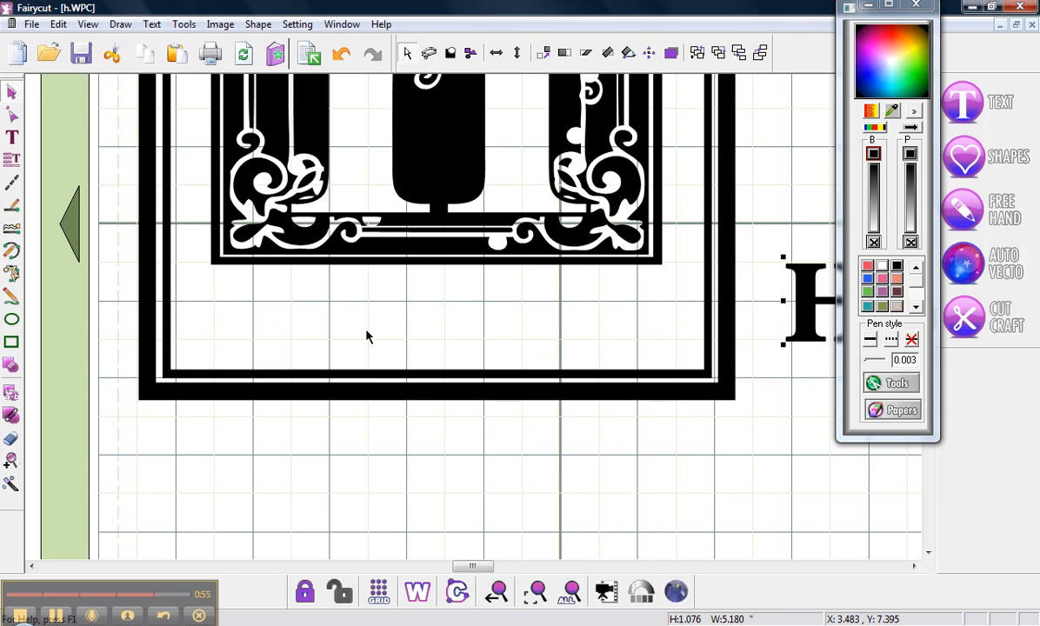
drag(776, 297, 233, 306)
Stretch the name to about 5.847" wide and nudge it slightly down and left so it sits evenly under the ornamental H.
drag(618, 313, 671, 313)
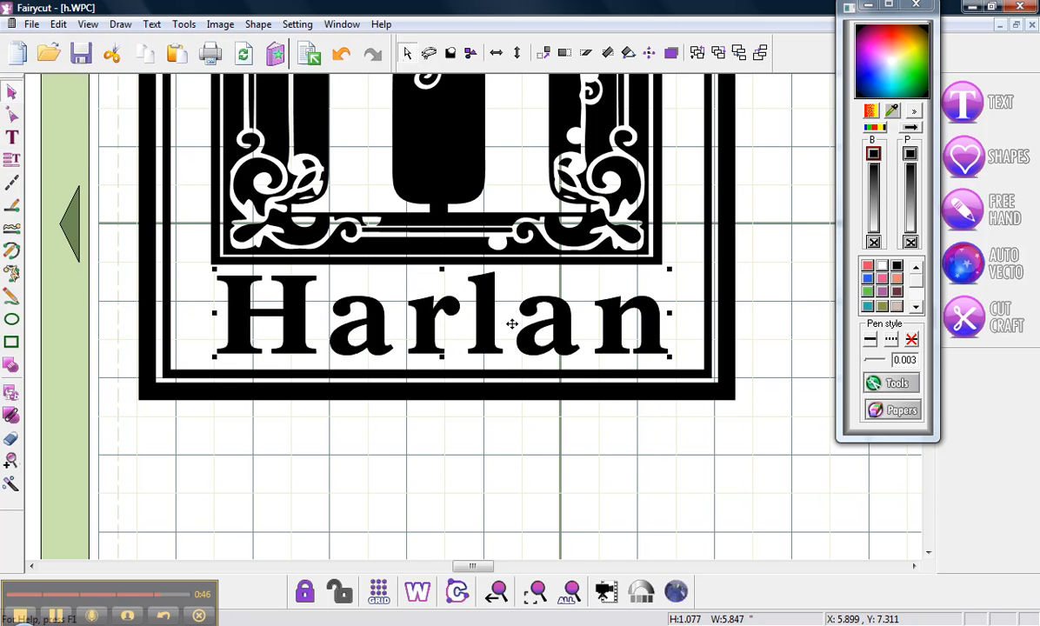
key(Down)
key(Down)
key(Down)
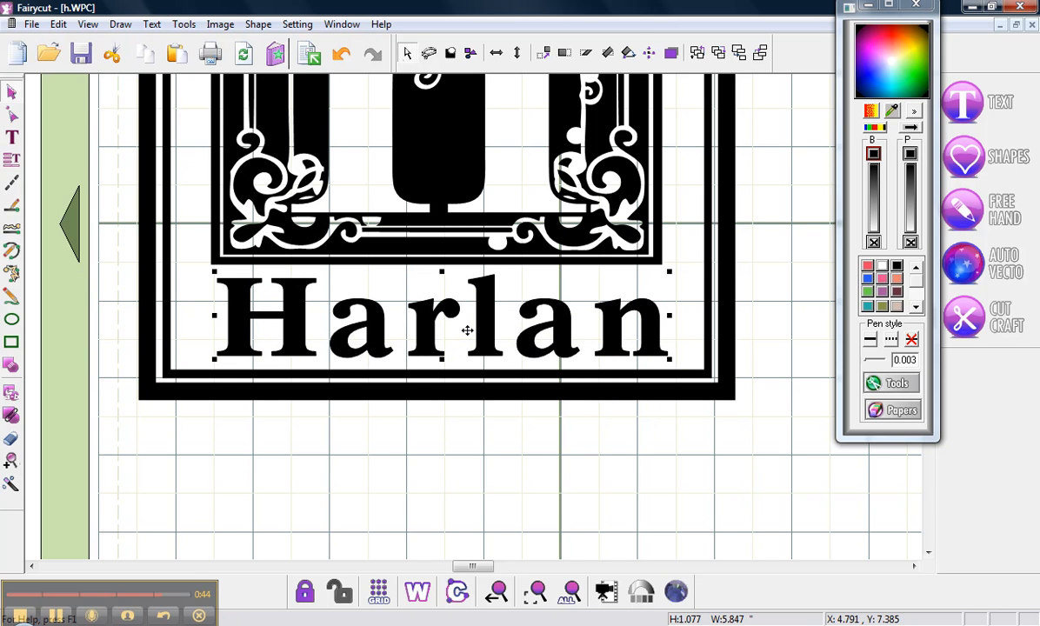
key(Left)
key(Left)
key(Left)
key(Left)
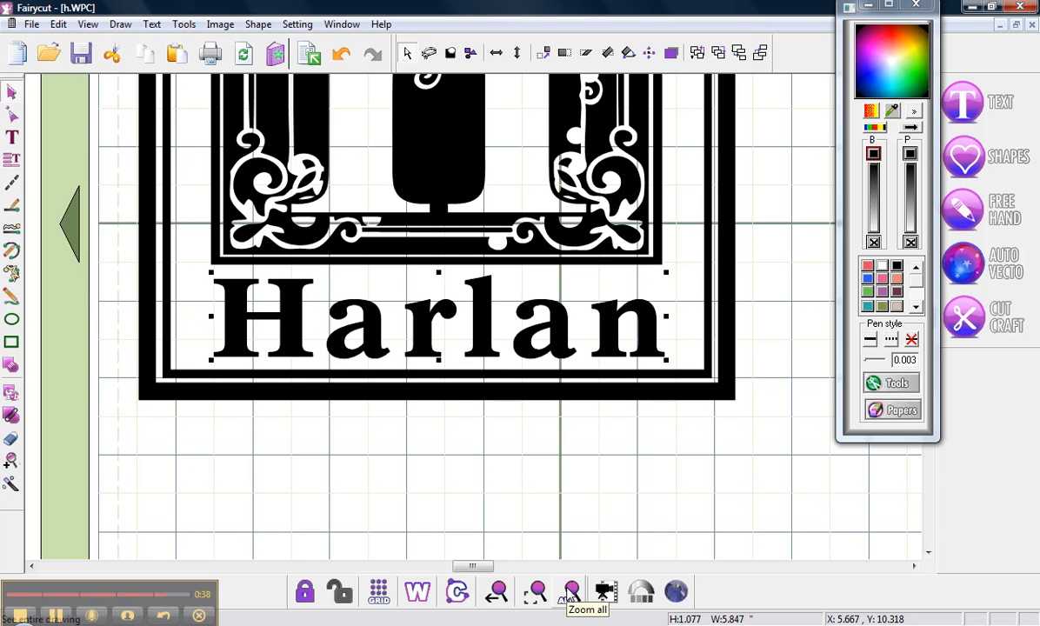
Select the name, the ornamental H and the square frame together and align them on their centers.
click(571, 592)
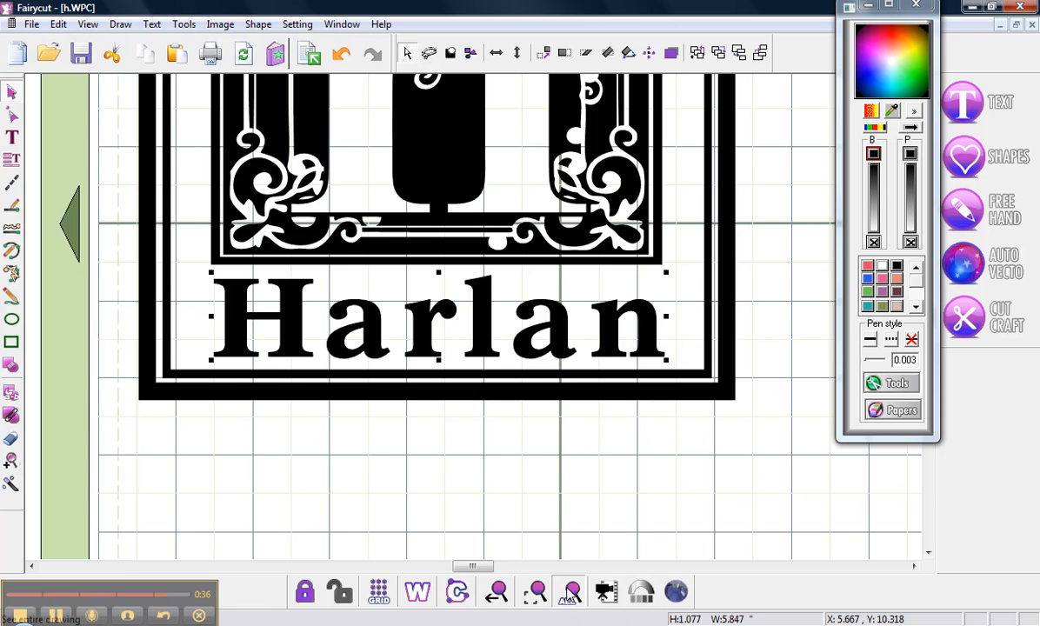
click(451, 479)
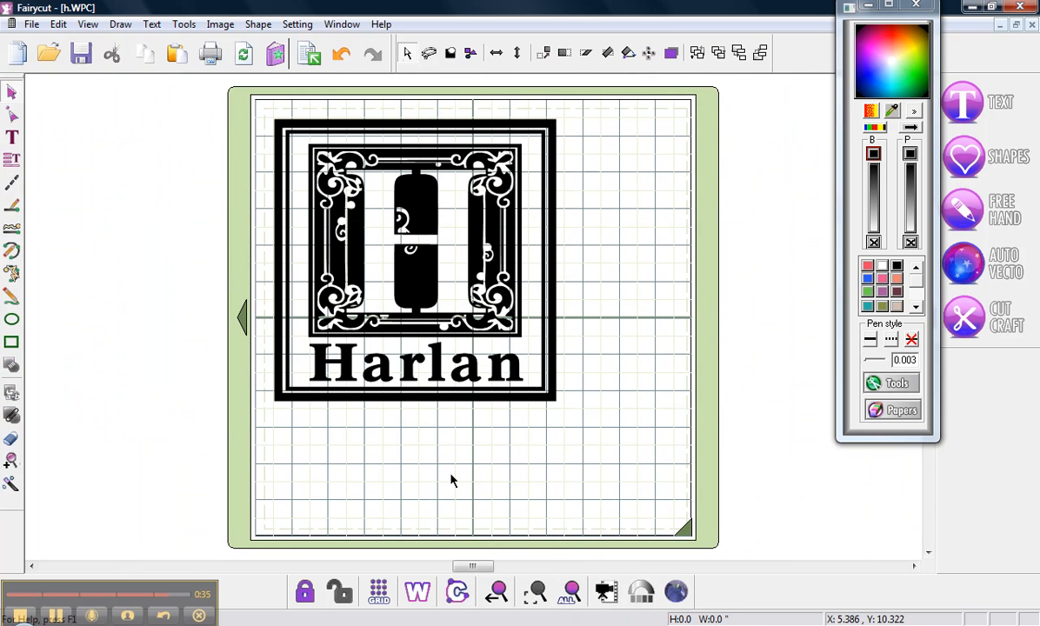
click(347, 367)
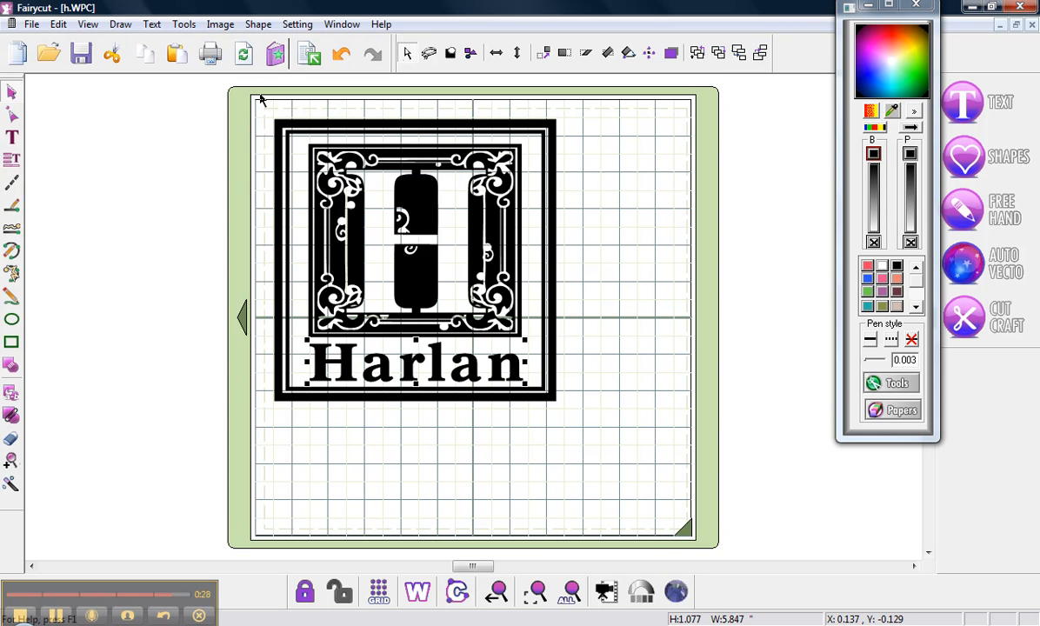
click(263, 133)
drag(259, 96, 614, 441)
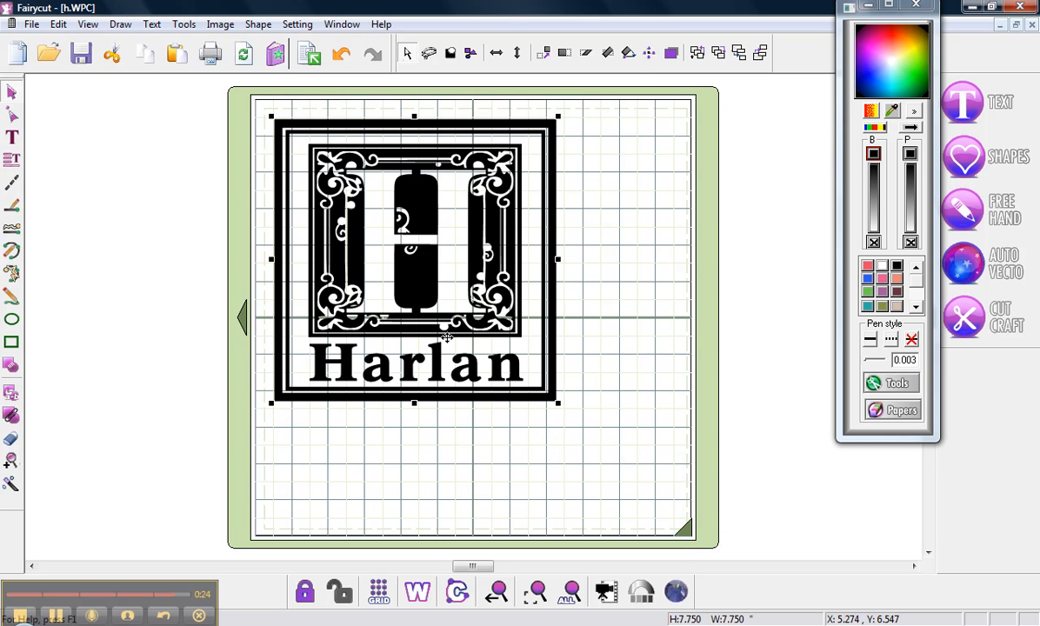
right_click(447, 365)
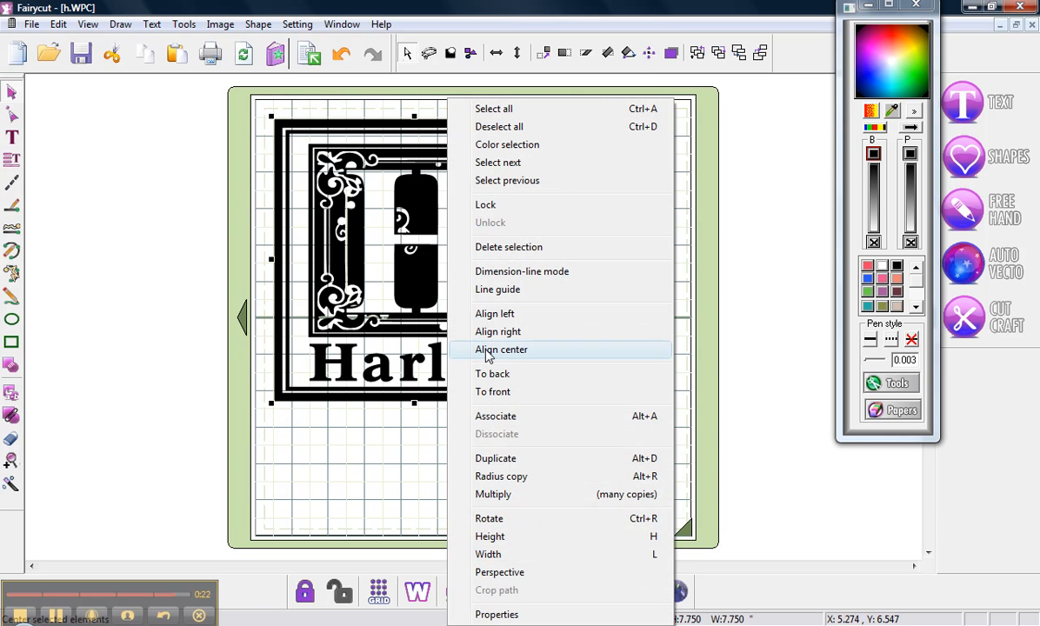
click(485, 349)
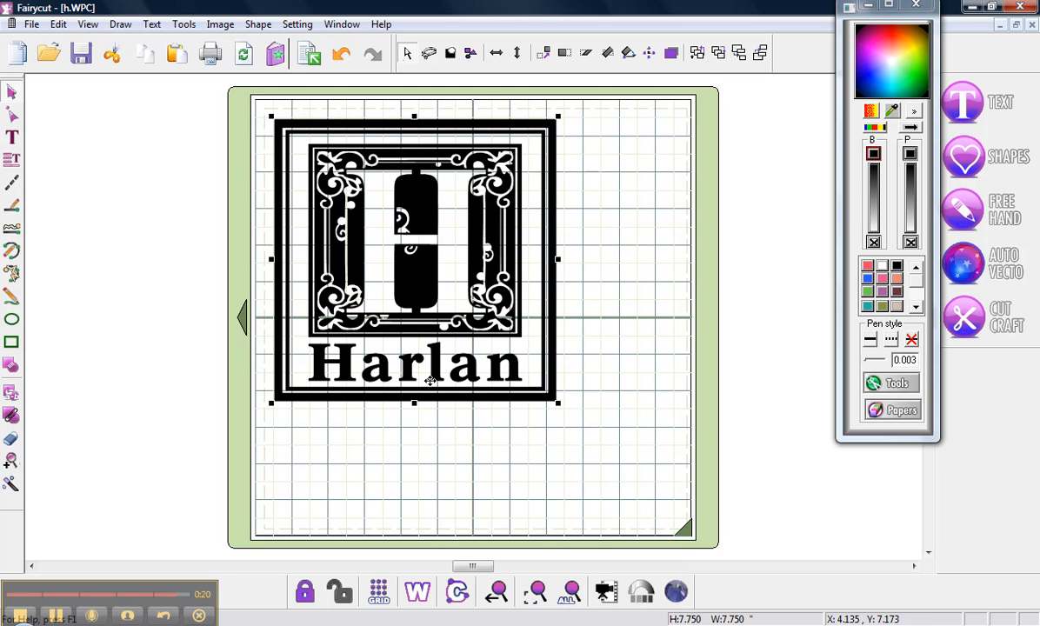